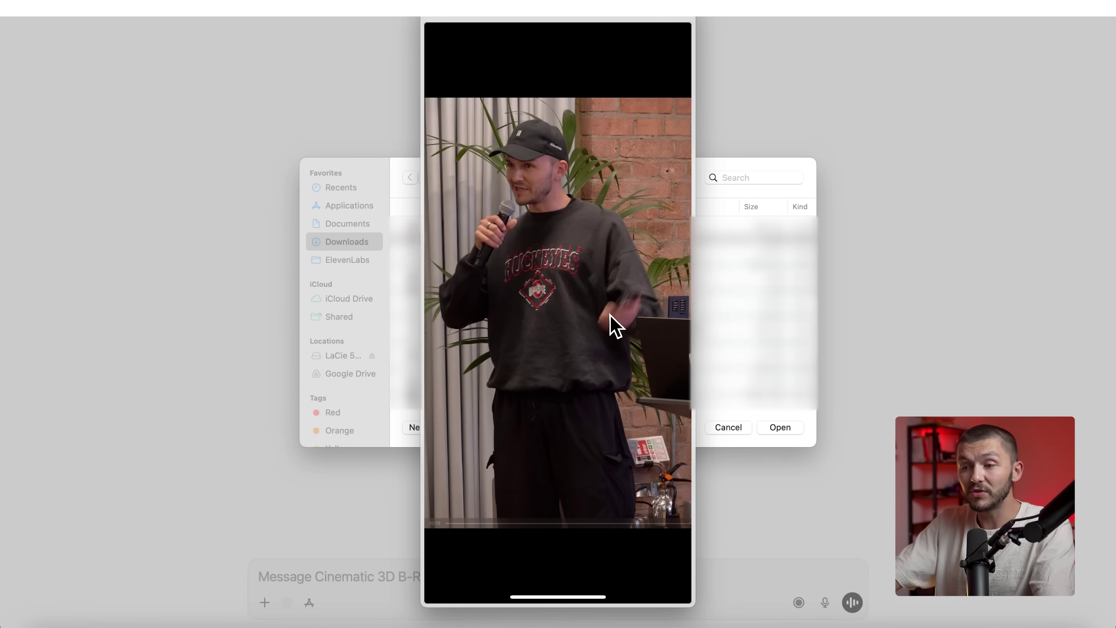
# Step: Attach the speaker photo from Downloads to the ChatGPT message
pyautogui.press('space')
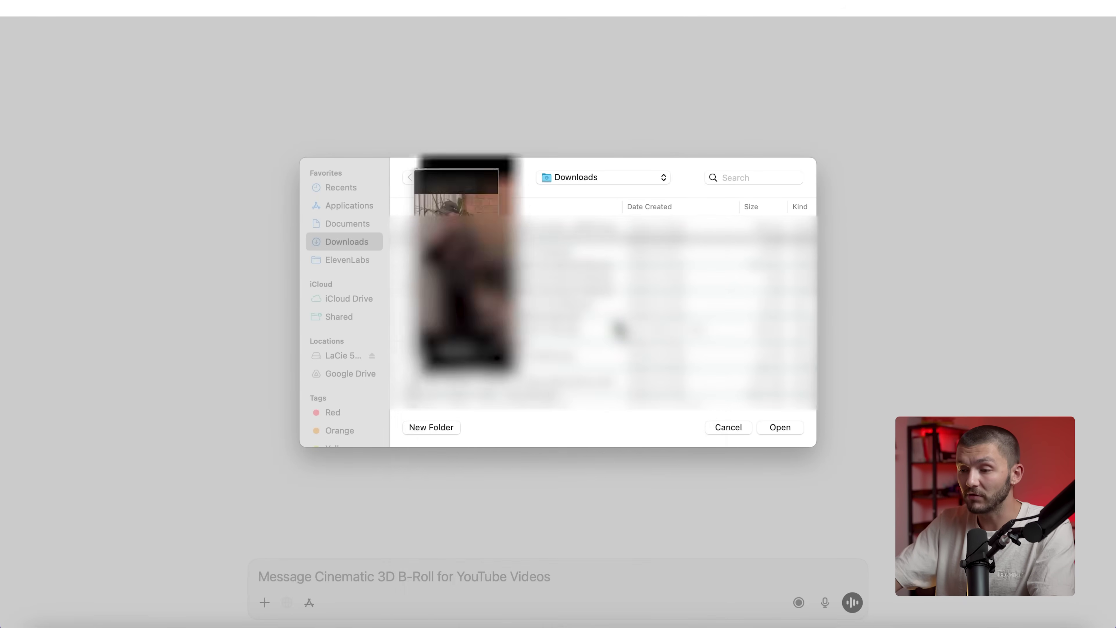
pyautogui.click(783, 434)
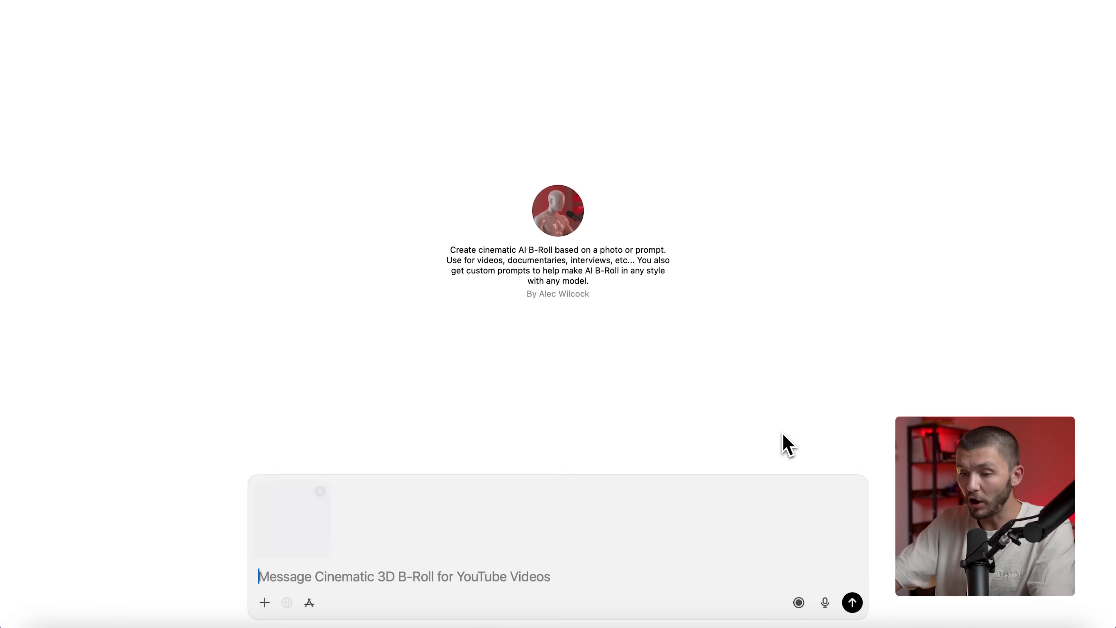
# Step: Send the speaker photo to the B-Roll GPT and review the returned Main Scene and B-Roll prompts
pyautogui.click(852, 602)
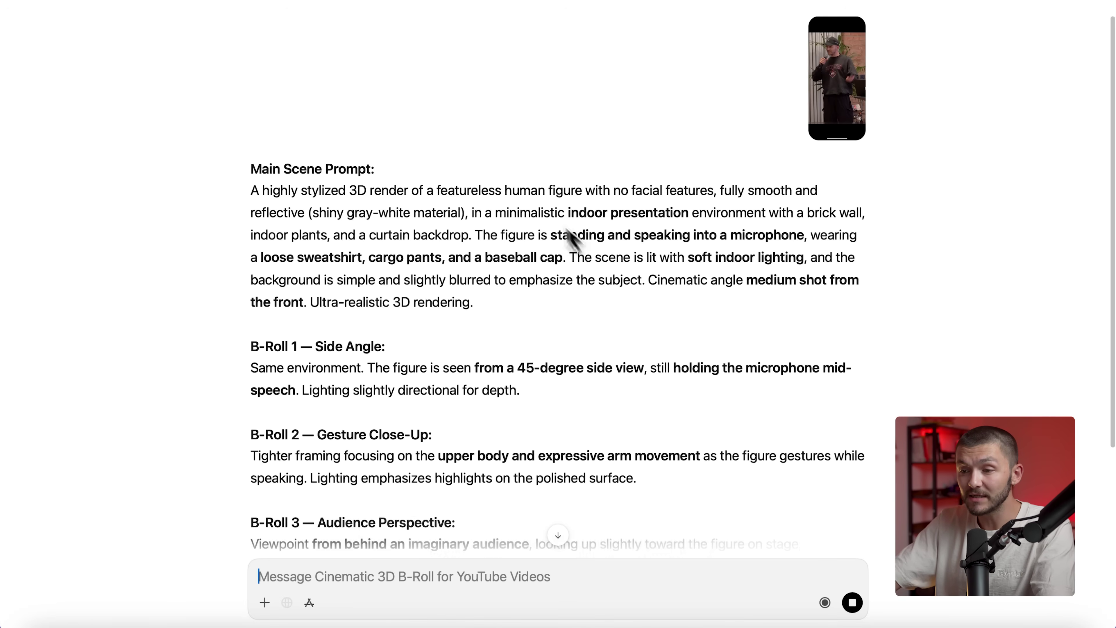
pyautogui.scroll(-5, 747, 193)
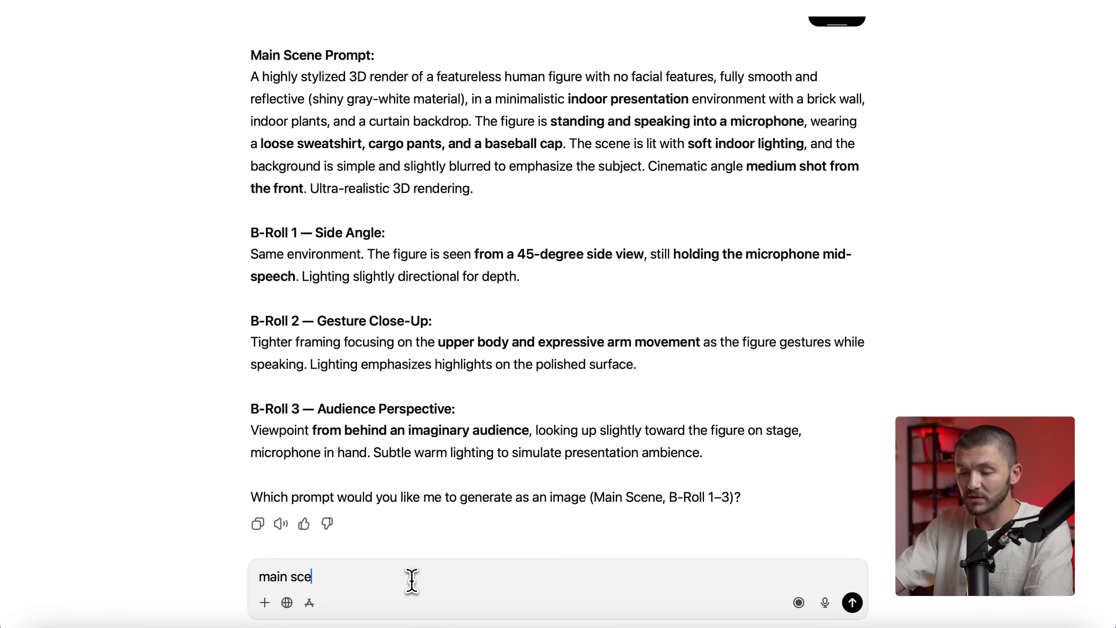
# Step: Send 'main scene', copy the returned Video Prompt, and save the generated mannequin image
pyautogui.click(853, 603)
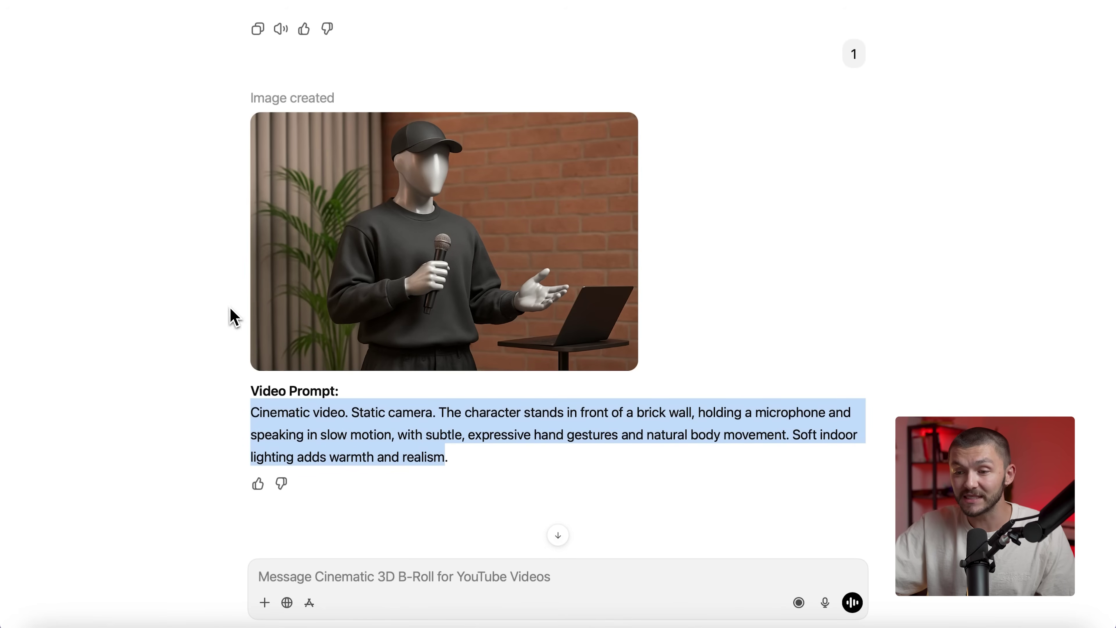
pyautogui.moveTo(448, 457); pyautogui.dragTo(256, 418)
pyautogui.rightClick(284, 425)
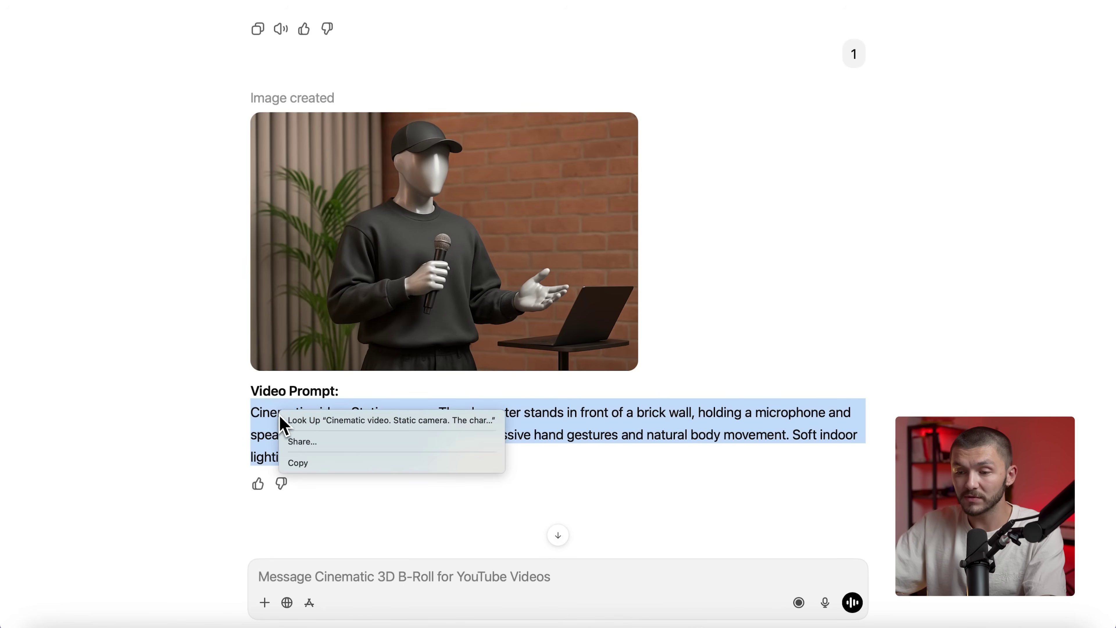
pyautogui.click(306, 465)
pyautogui.rightClick(357, 288)
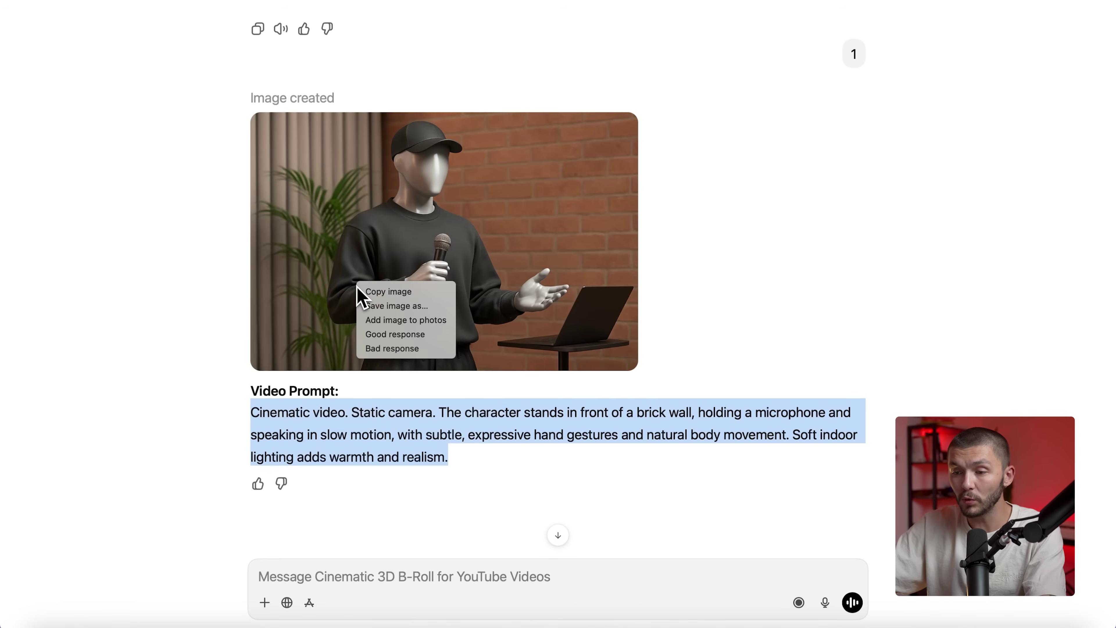
pyautogui.click(389, 307)
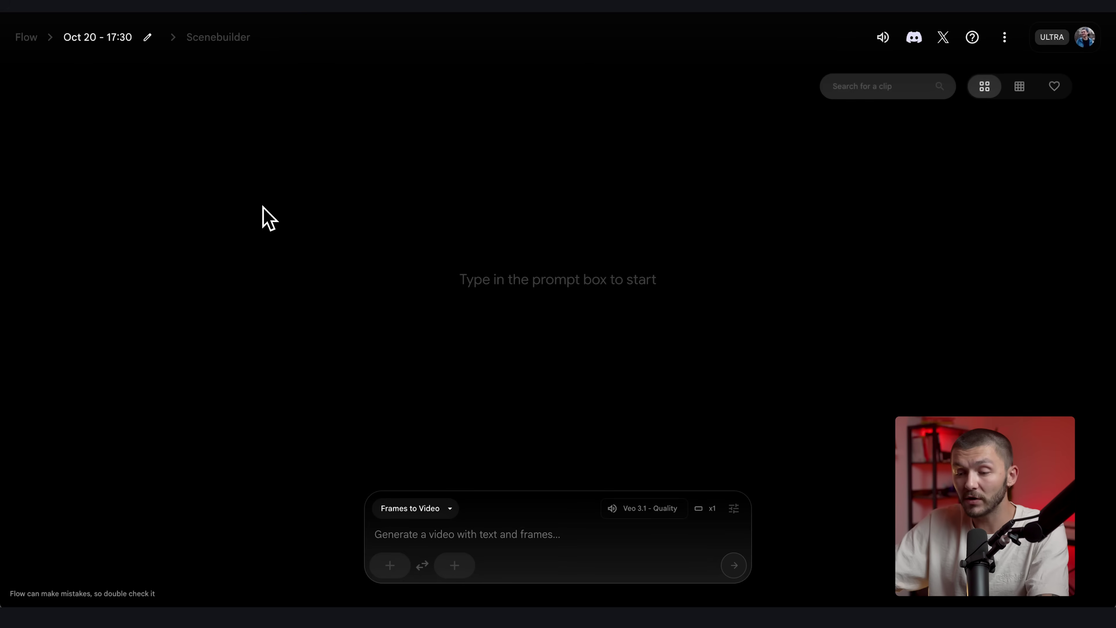
# Step: Upload the saved mannequin image as Flow's first frame and paste the copied video prompt
pyautogui.click(390, 565)
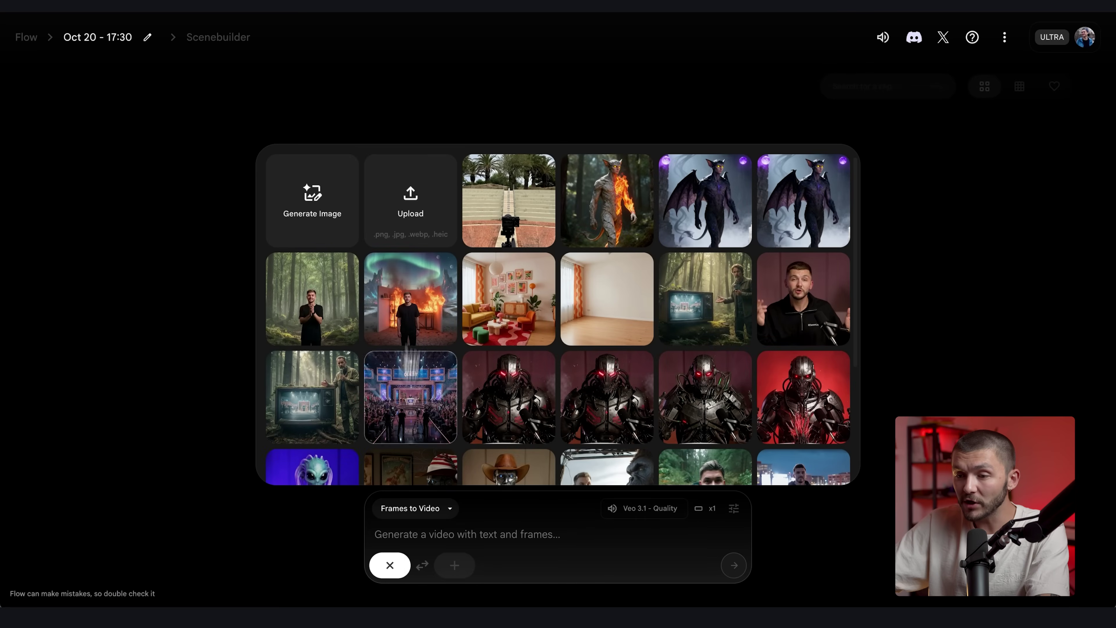
pyautogui.click(414, 217)
pyautogui.click(417, 216)
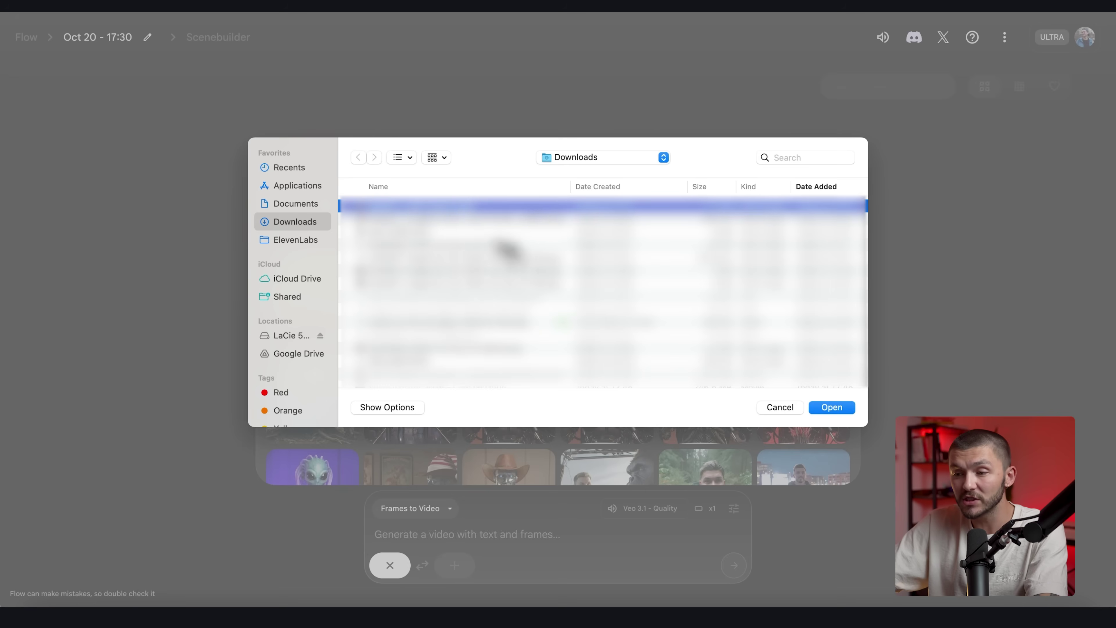
pyautogui.click(817, 409)
pyautogui.click(468, 533)
pyautogui.press('super+v')
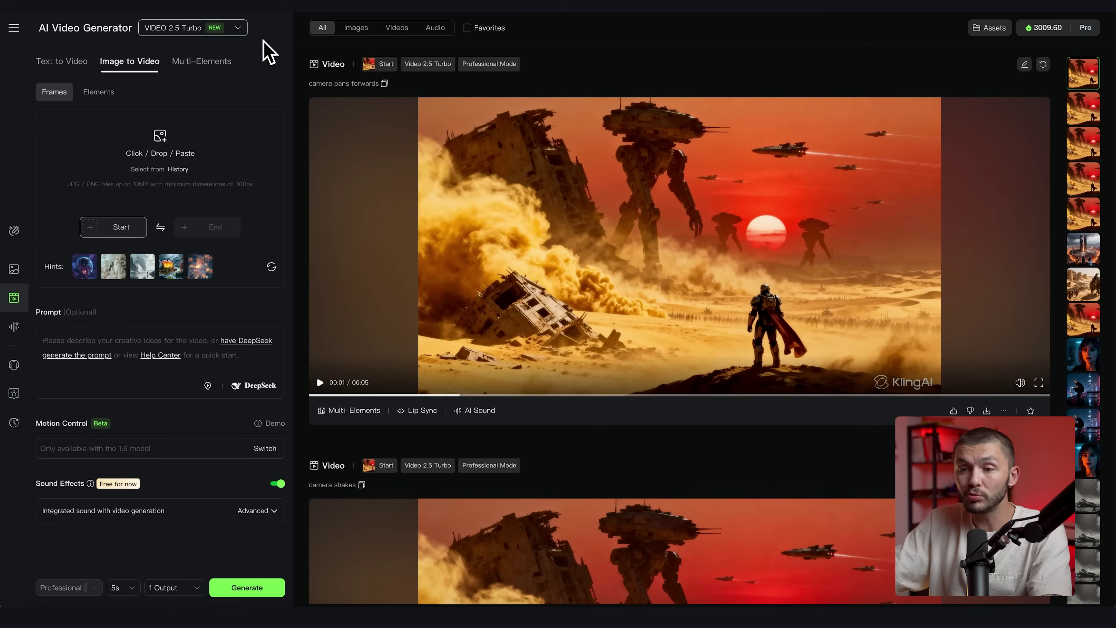
# Step: Generate a Kling start-frame video using a DeepSeek-rewritten prompt, then select ChatGPT's Main Scene Prompt
pyautogui.click(100, 257)
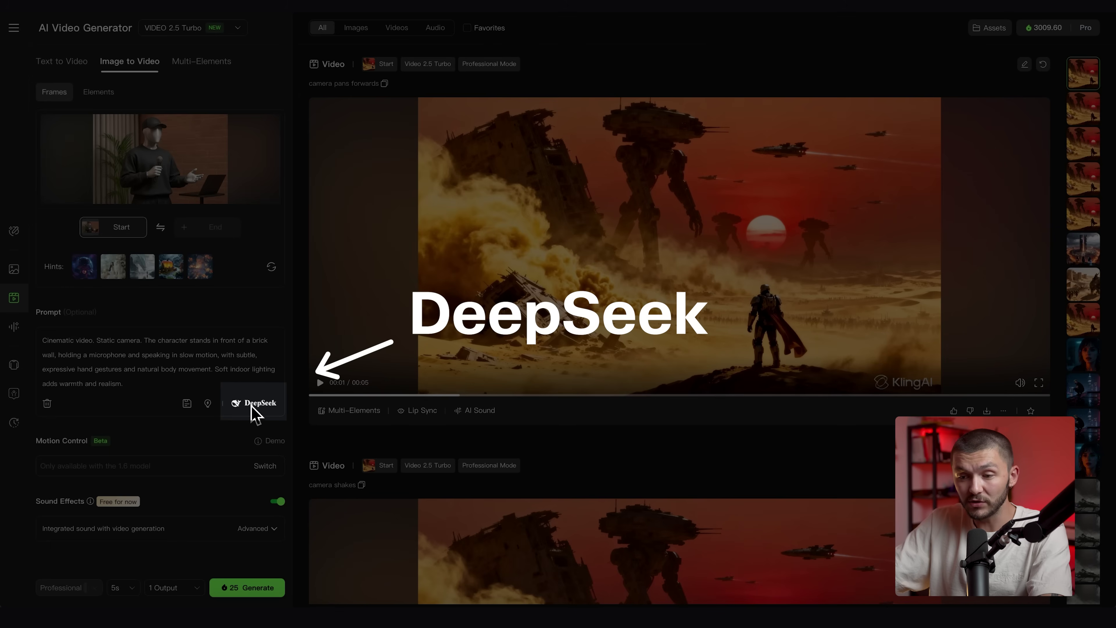
pyautogui.click(253, 406)
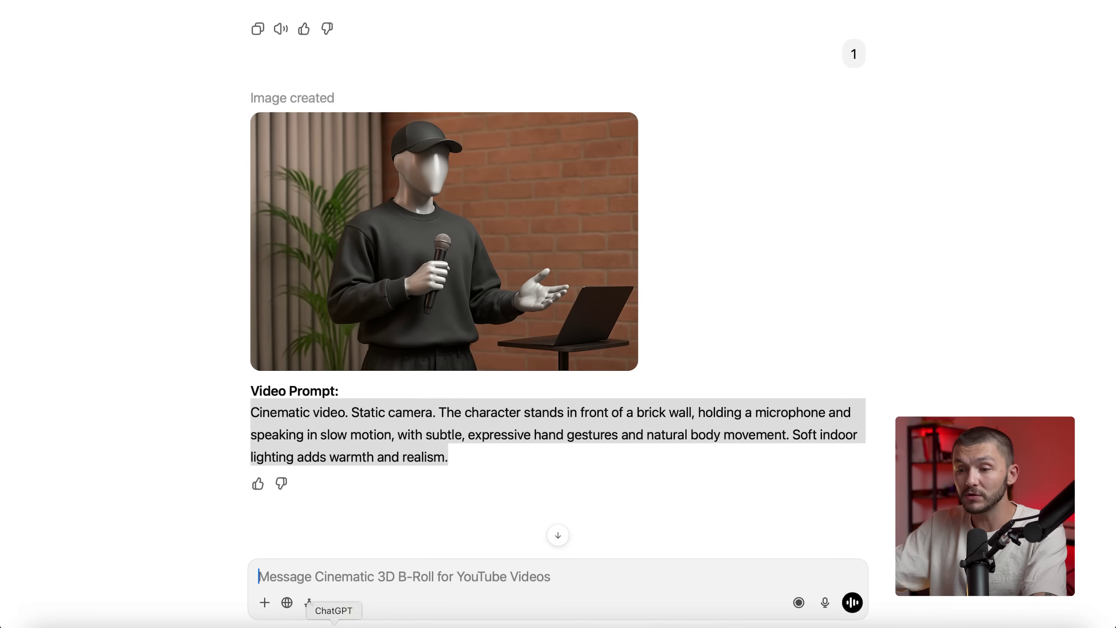
pyautogui.scroll(10, 324, 429)
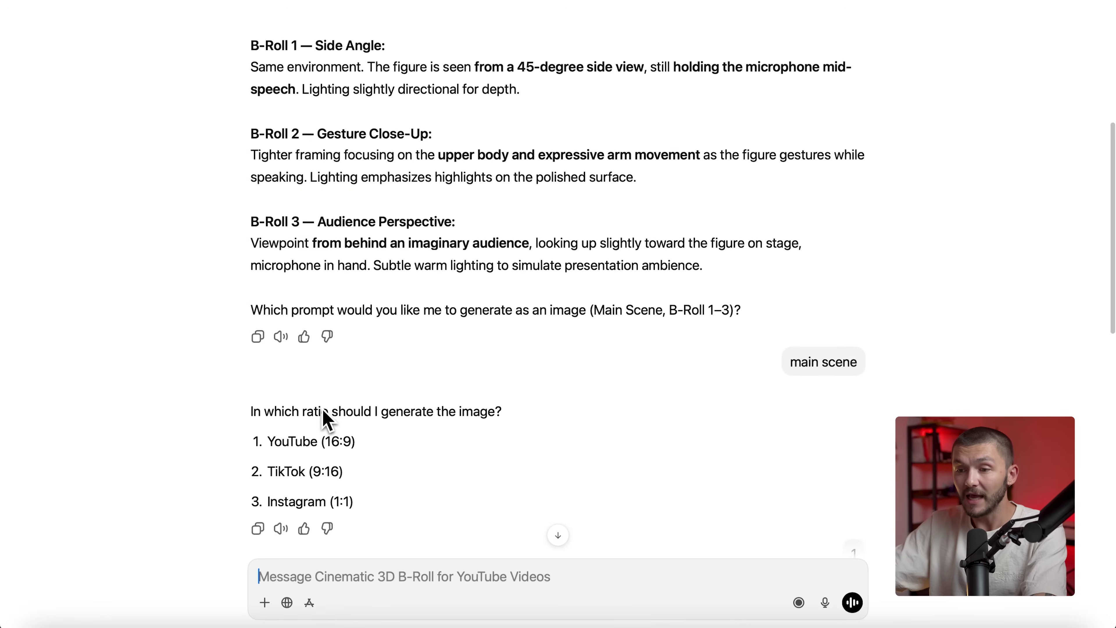
pyautogui.scroll(3, 323, 418)
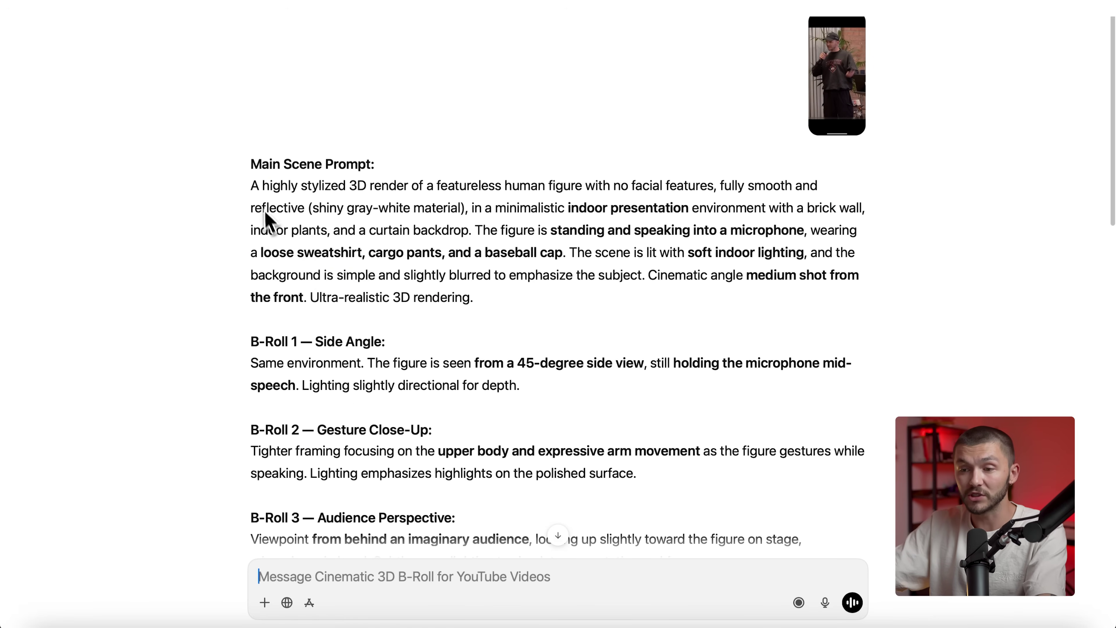
pyautogui.moveTo(255, 191); pyautogui.dragTo(482, 290)
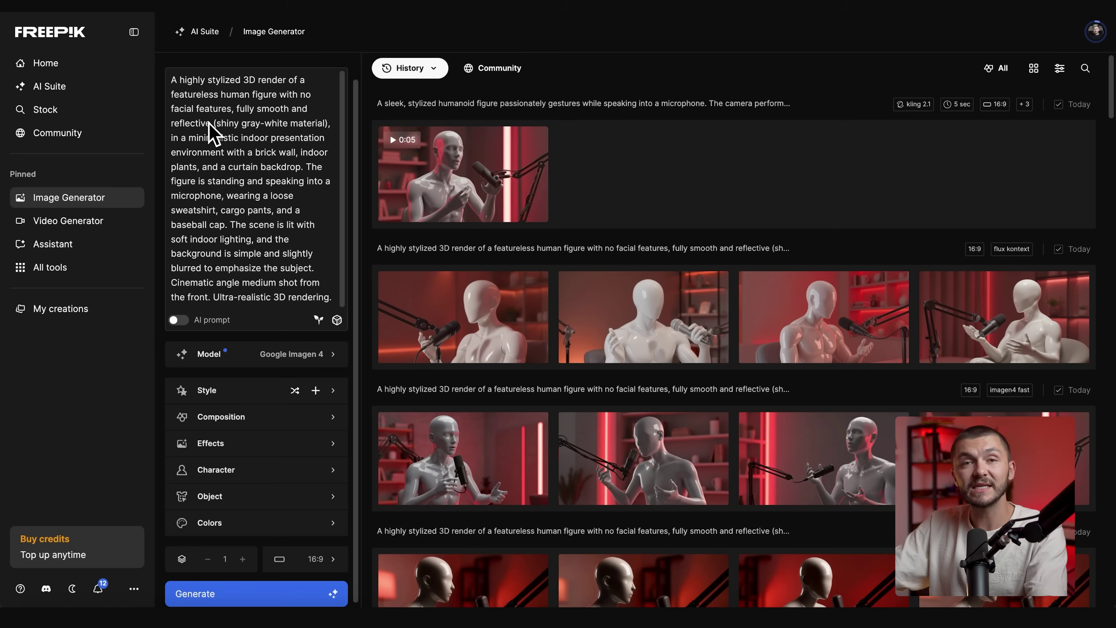
# Step: Generate the pasted Main Scene prompt in Freepik with Google Imagen 4
pyautogui.scroll(-1, 217, 122)
pyautogui.click(255, 349)
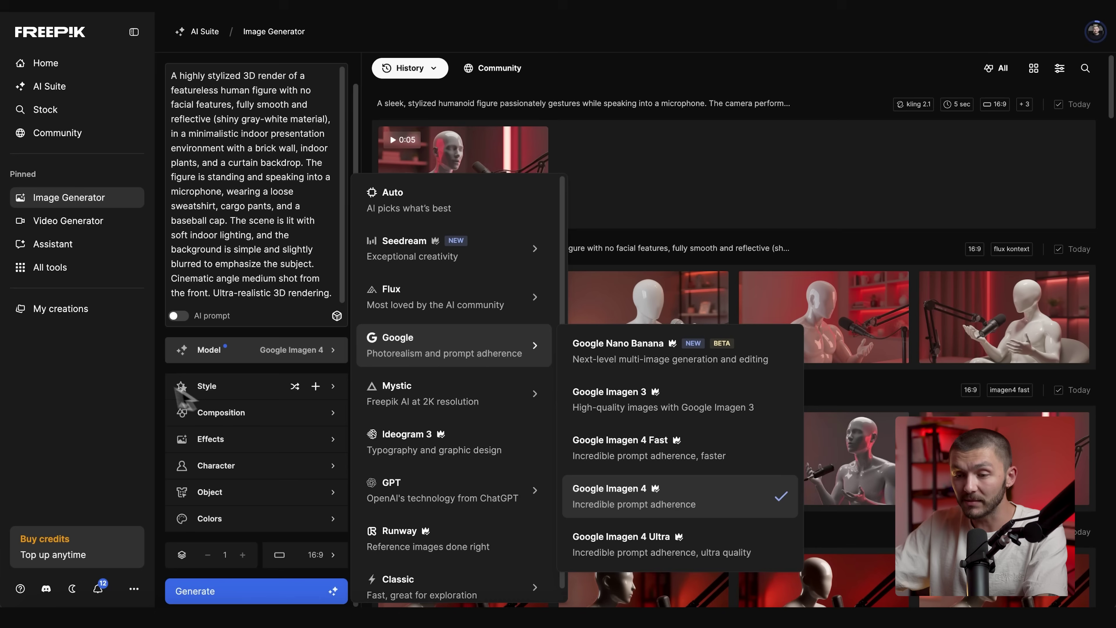
pyautogui.click(147, 393)
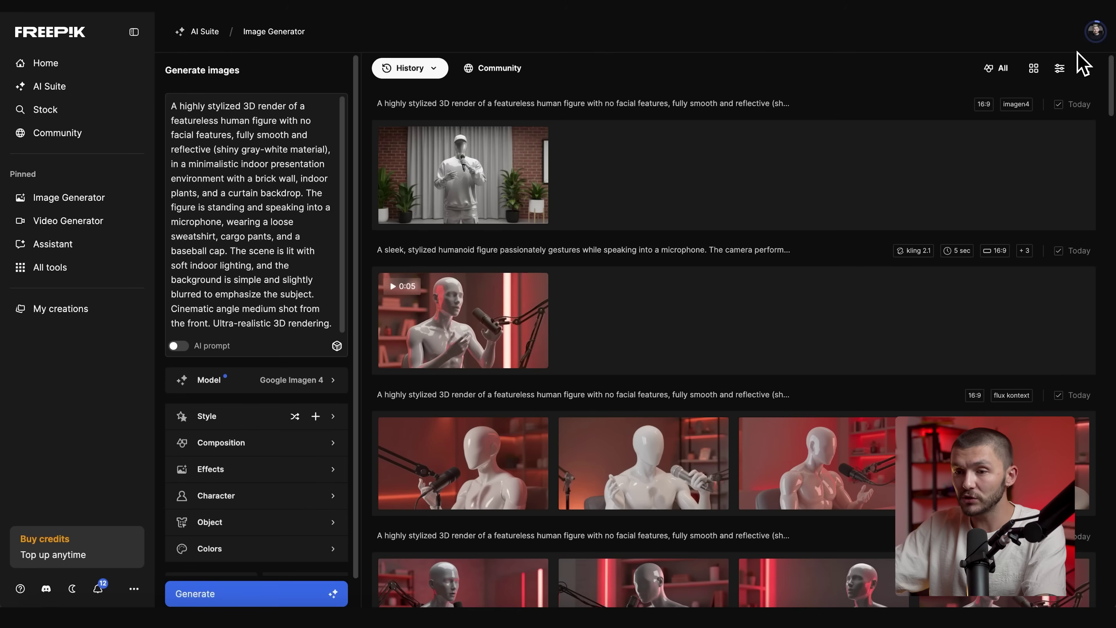
pyautogui.click(250, 381)
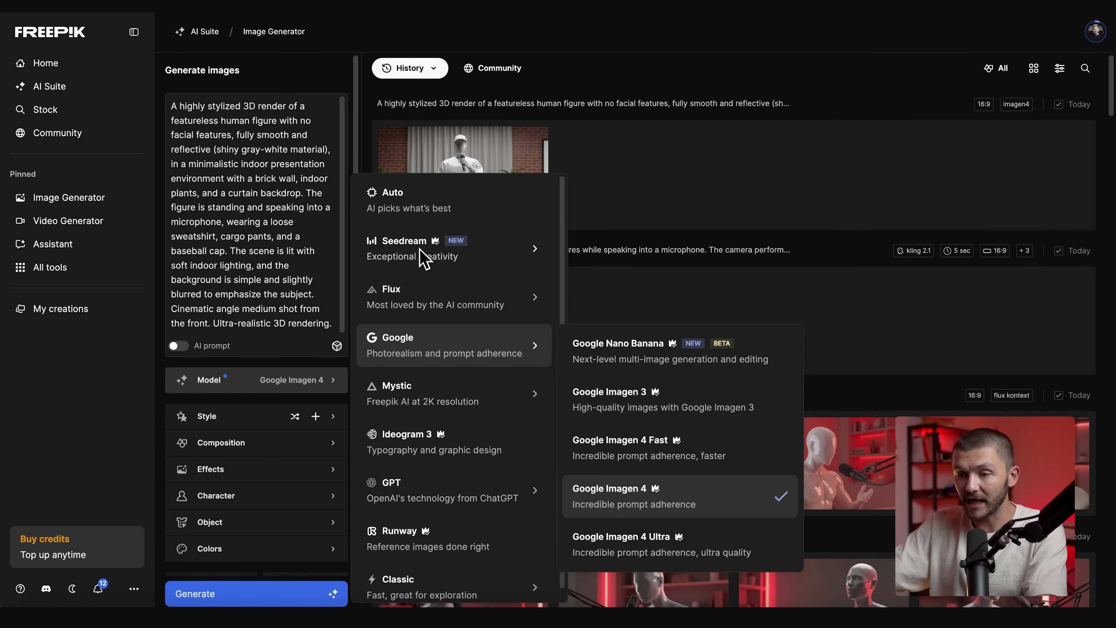
# Step: Switch to Seedream 4 4K, add the speaker photo as reference, and generate
pyautogui.moveTo(429, 257)
pyautogui.click(650, 306)
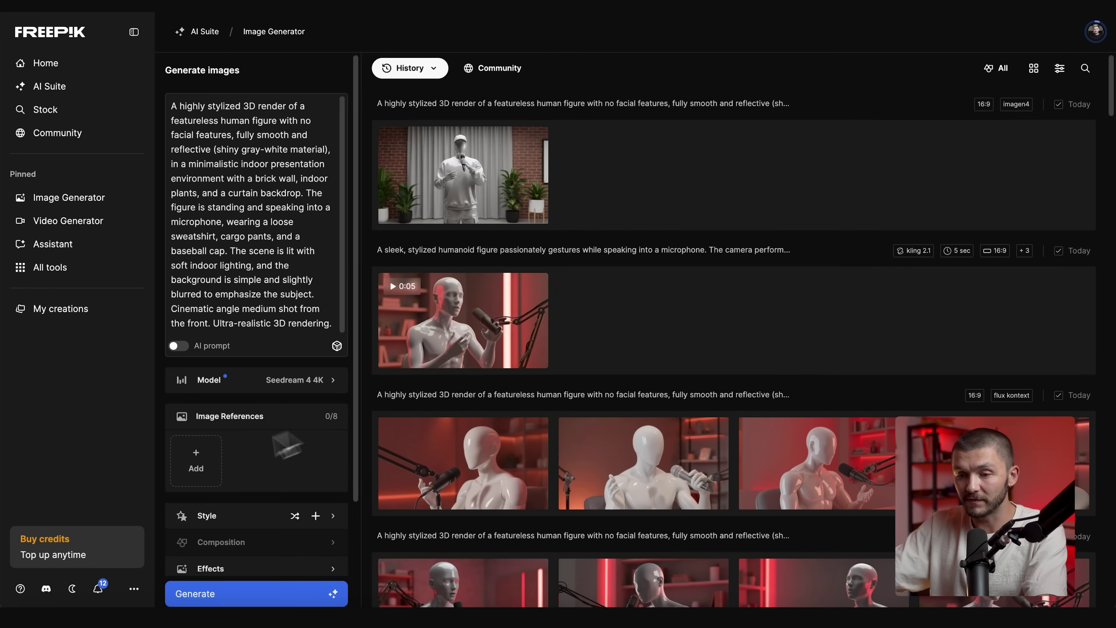
pyautogui.click(200, 467)
pyautogui.click(232, 511)
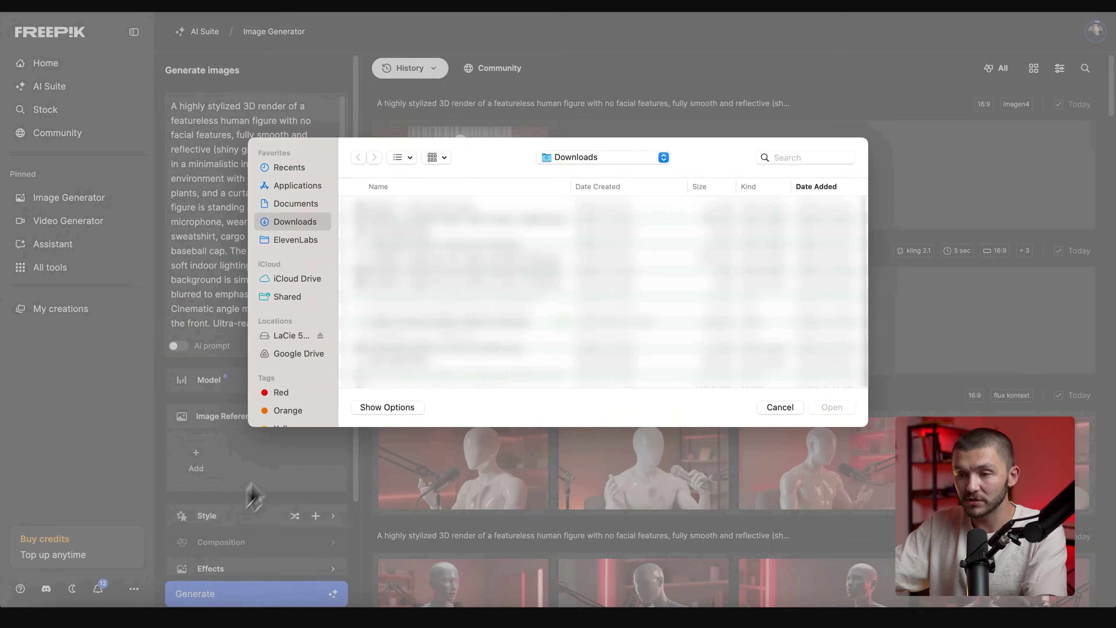
pyautogui.click(249, 594)
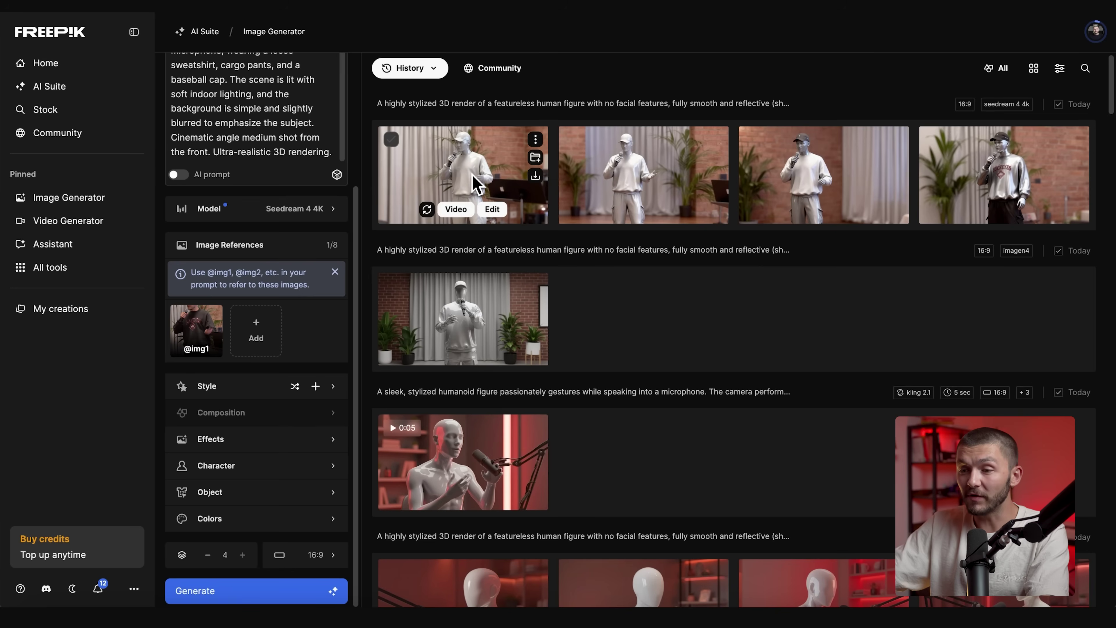
# Step: Review the four Seedream results and the Imagen 4 render full size
pyautogui.click(476, 184)
pyautogui.press('Right')
pyautogui.press('Right')
pyautogui.press('Right')
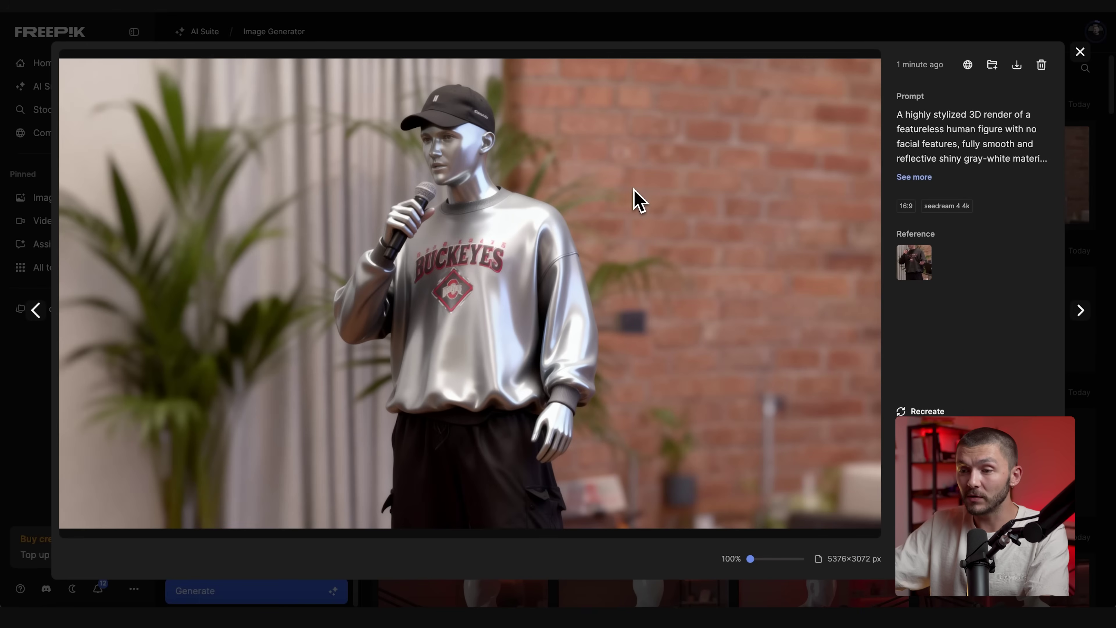
pyautogui.click(1080, 53)
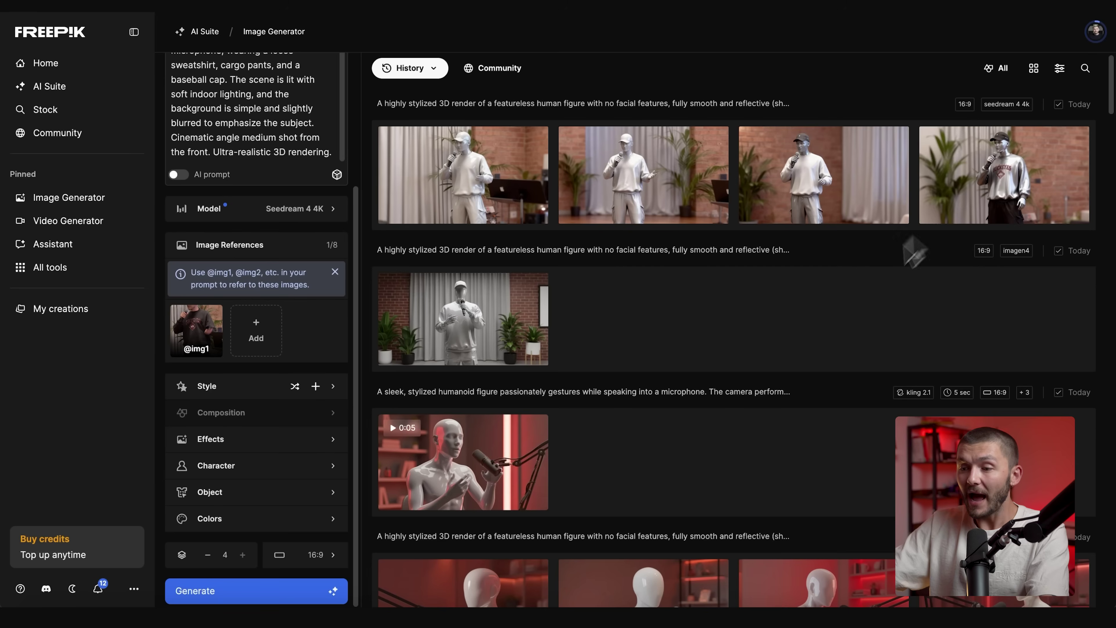
pyautogui.click(466, 314)
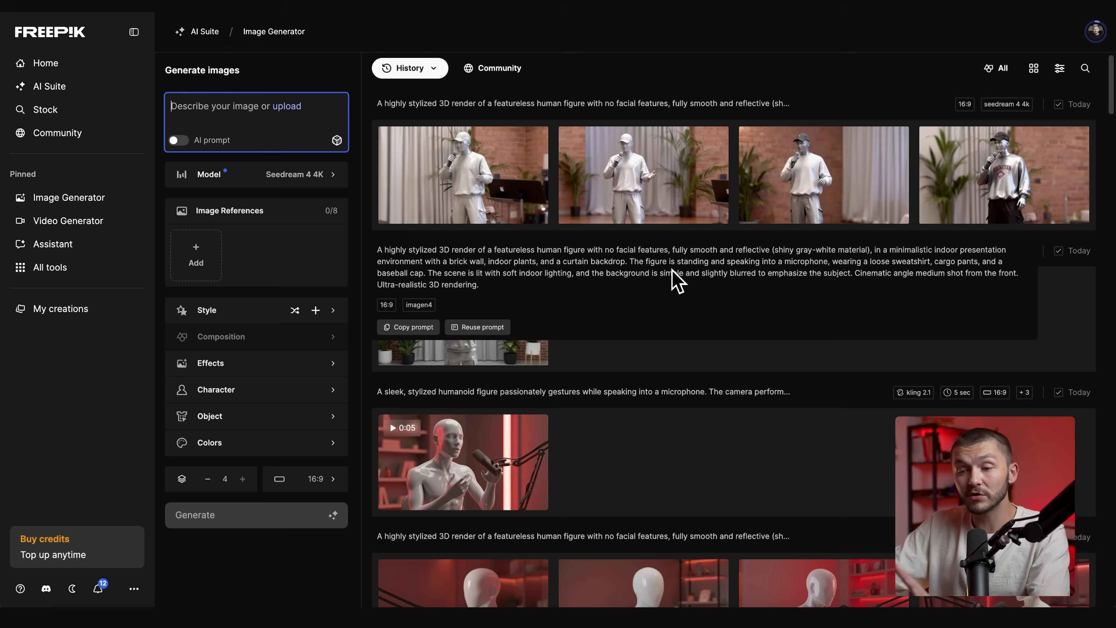
# Step: Switch the model to Flux Kontext [Max] with the Imagen 4 mannequin as image reference
pyautogui.click(268, 177)
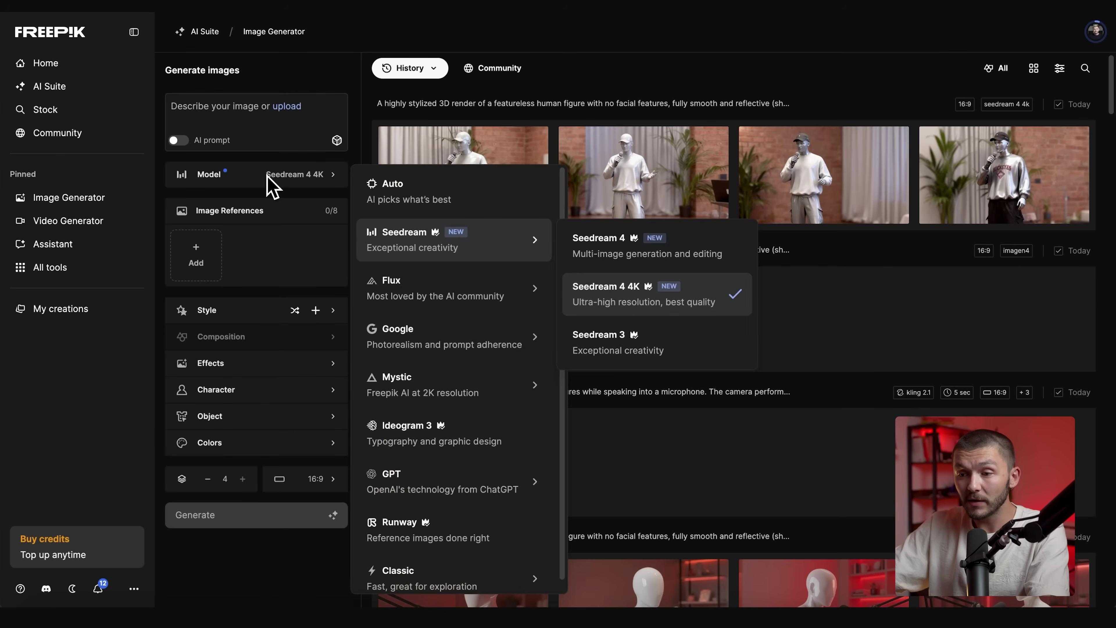
pyautogui.moveTo(456, 299)
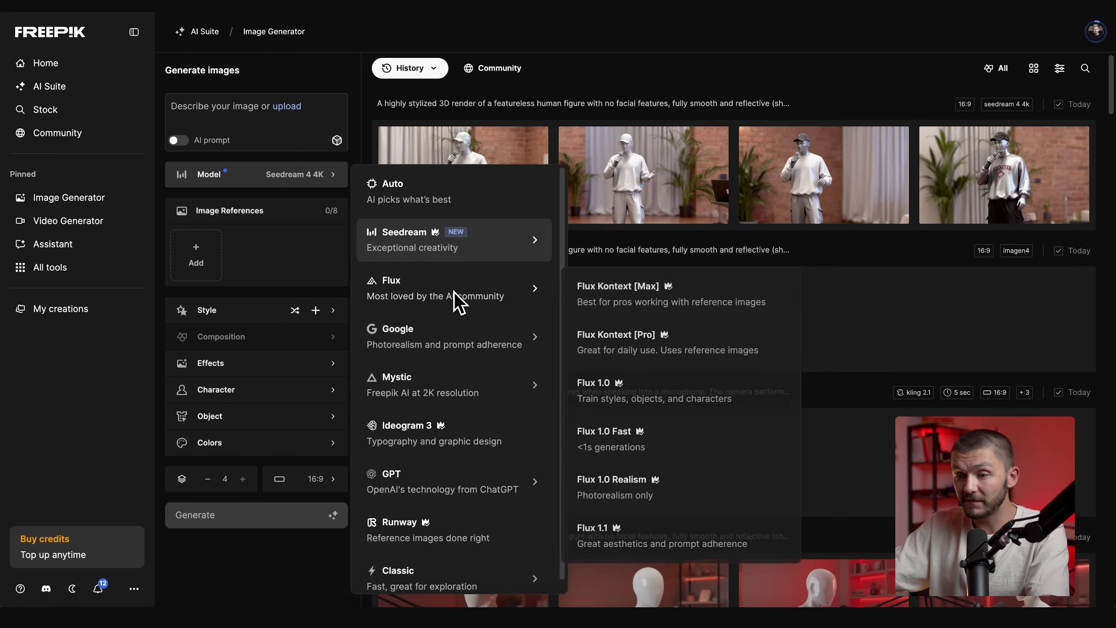
pyautogui.click(615, 311)
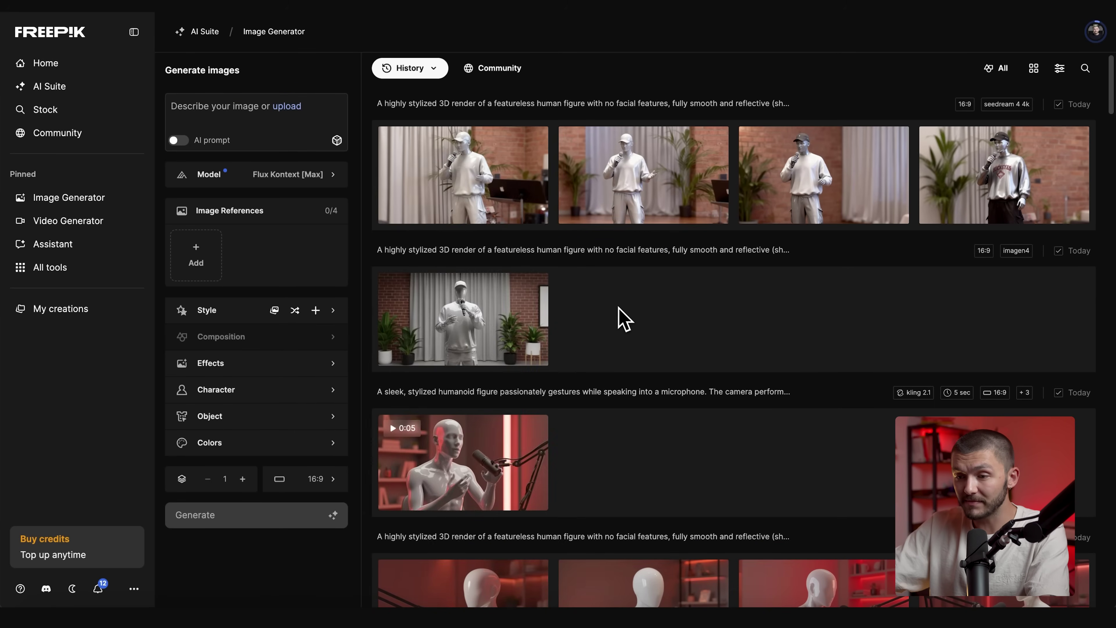
pyautogui.moveTo(480, 311); pyautogui.dragTo(215, 265)
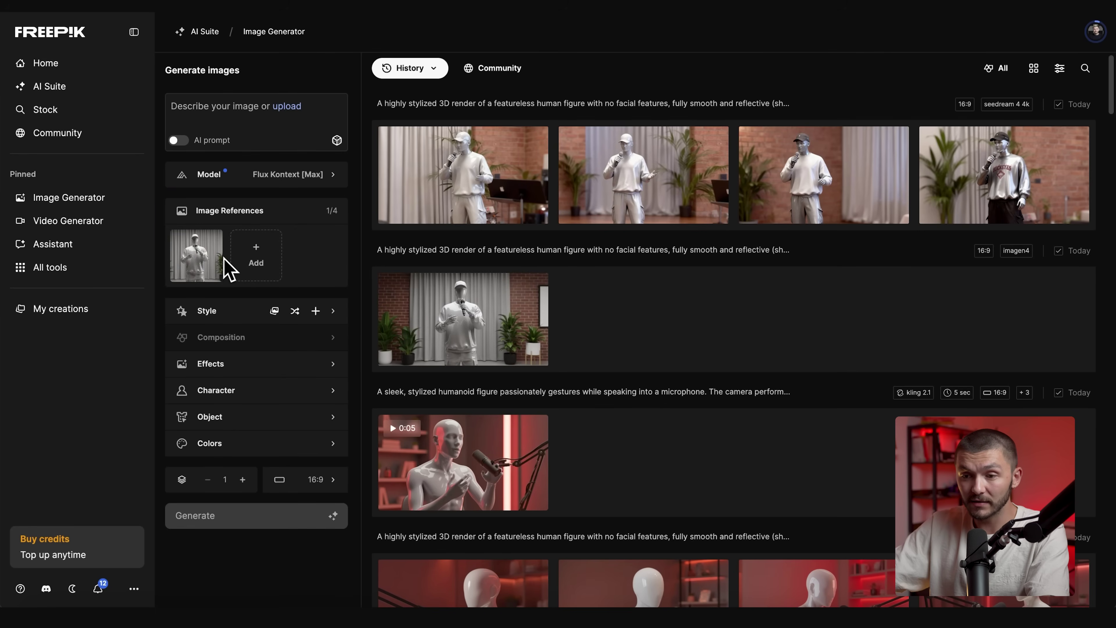
# Step: Select the B-Roll 1 side-angle prompt text in ChatGPT
pyautogui.click(334, 616)
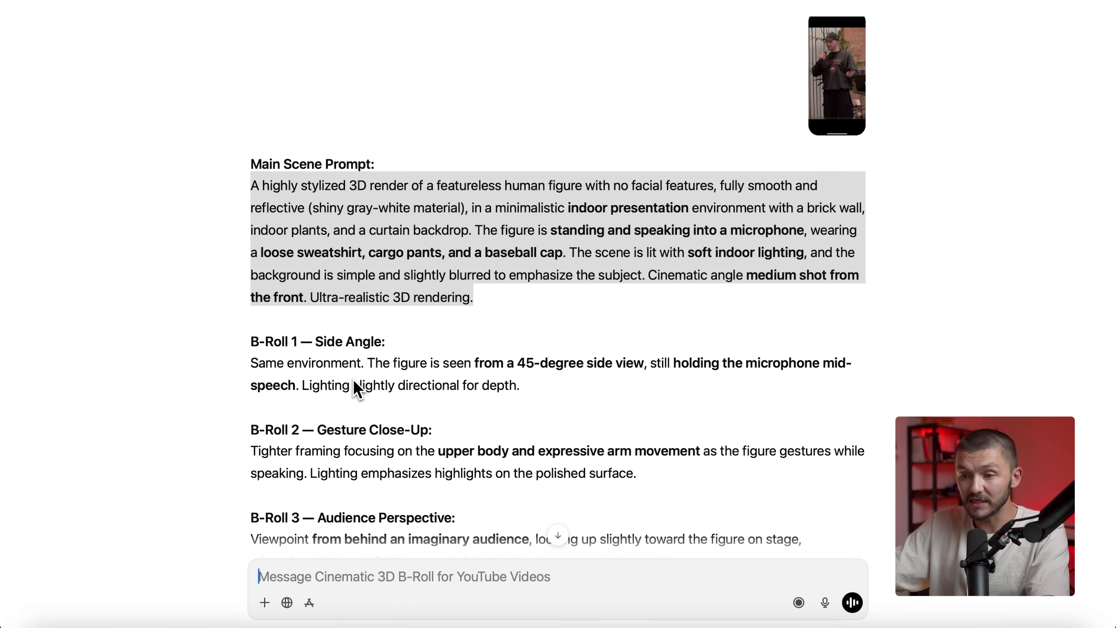
pyautogui.scroll(-2, 357, 389)
pyautogui.scroll(-2, 331, 313)
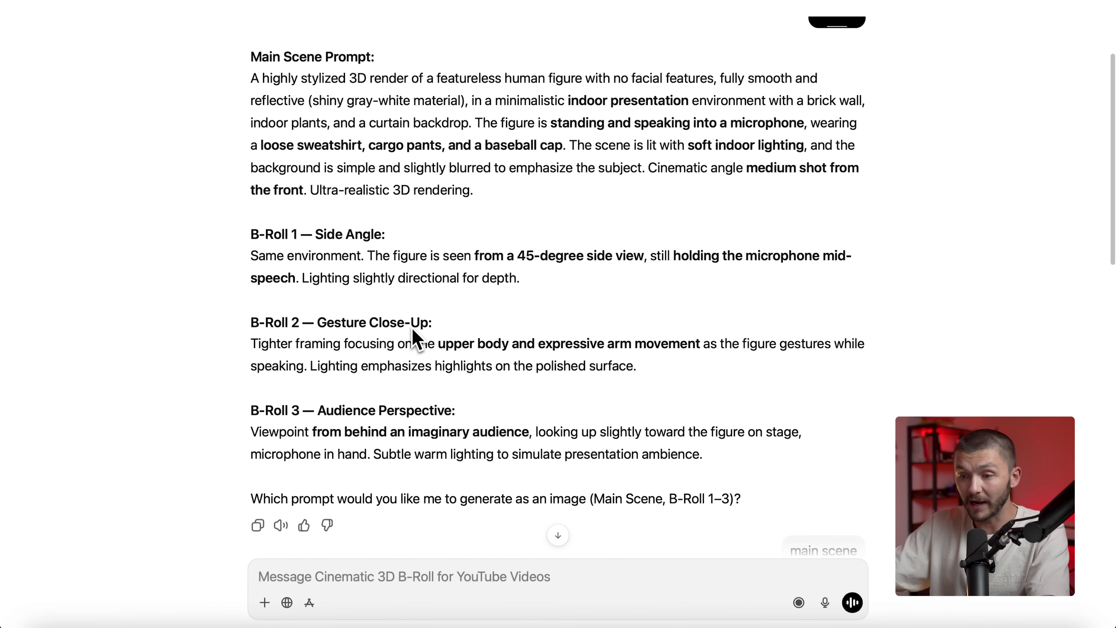
pyautogui.moveTo(252, 260); pyautogui.dragTo(519, 290)
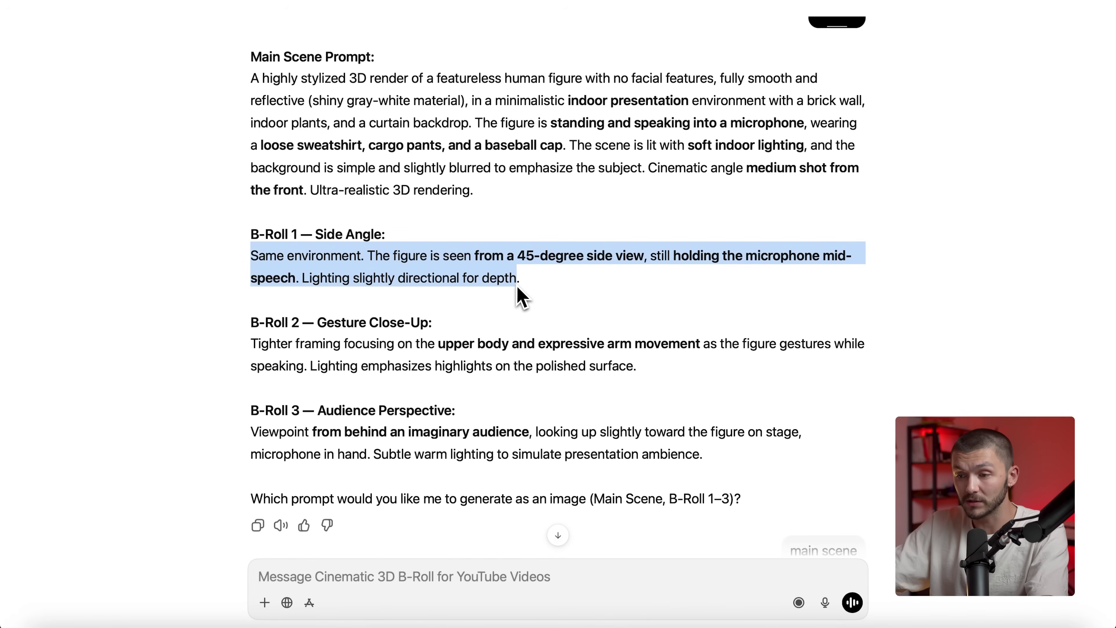
# Step: Paste the B-Roll 1 prompt in Freepik and review the side-angle images
pyautogui.click(302, 620)
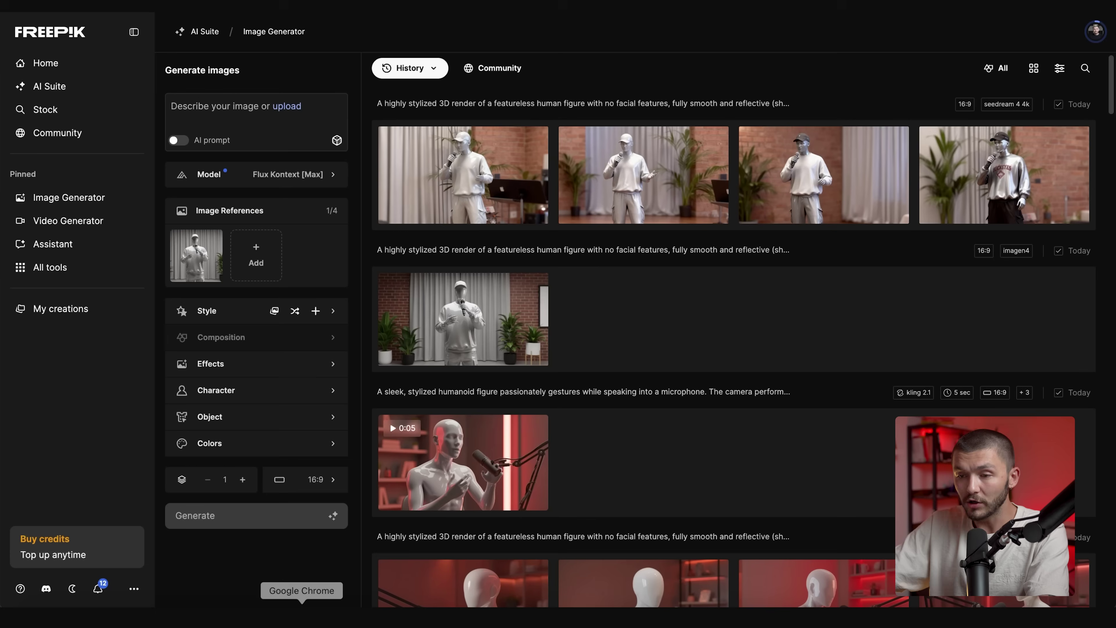
pyautogui.write('Same environment. The figure is seen from a 45-degree side view, still holding the microphone mid-speech. Lighting slightly directional for depth.')
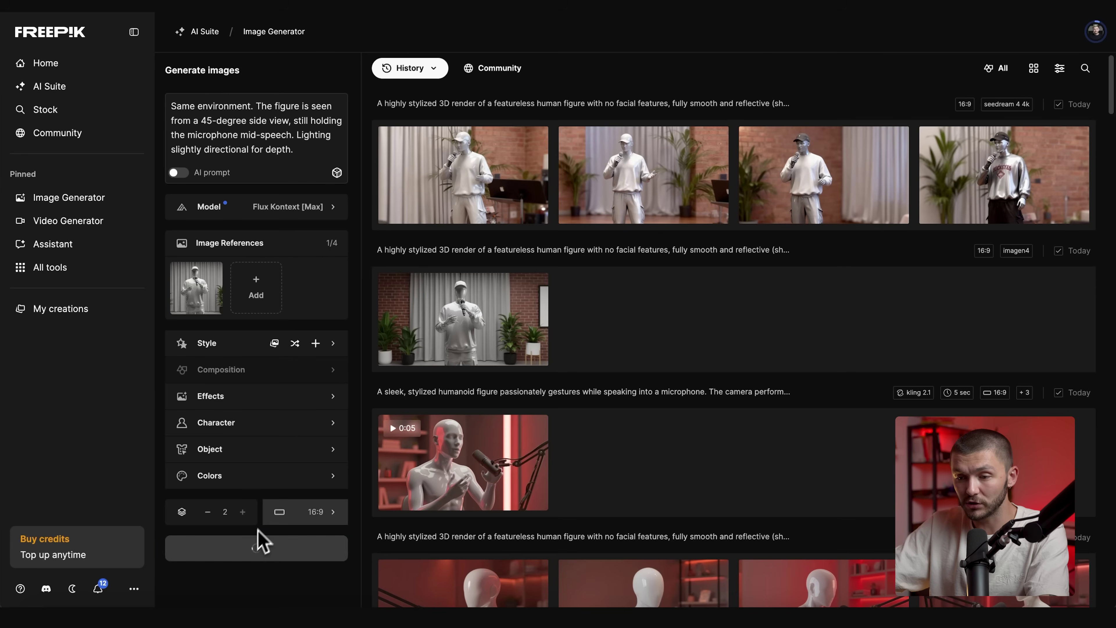
pyautogui.click(490, 188)
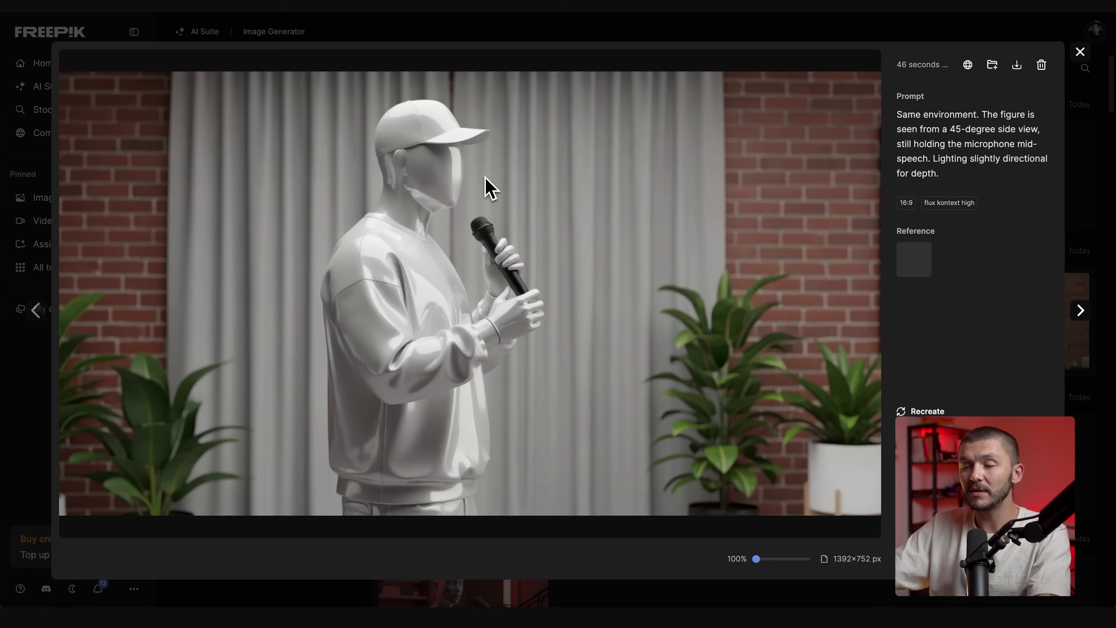
pyautogui.press('Right')
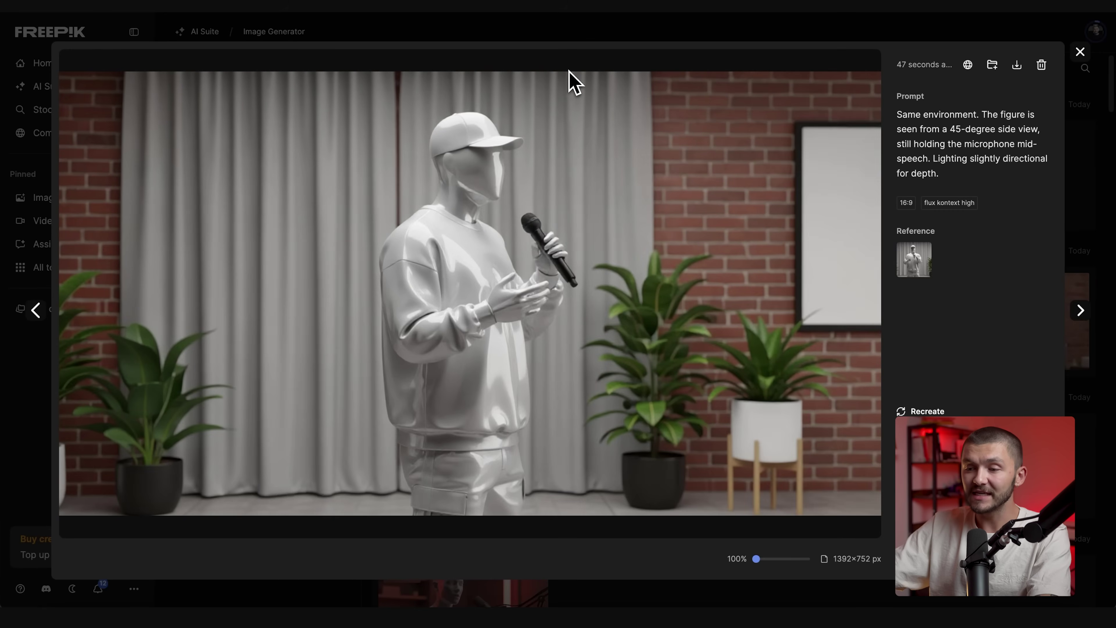
pyautogui.press('Escape')
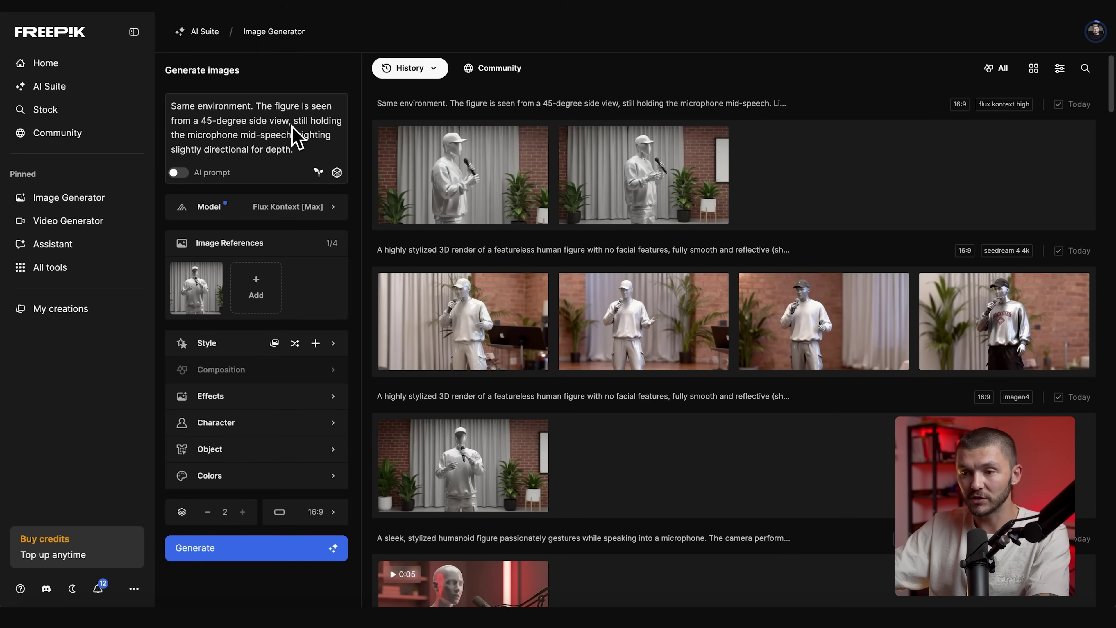
# Step: Add 'windows in the background' to the prompt and review the regenerated image
pyautogui.write('windows in the background')
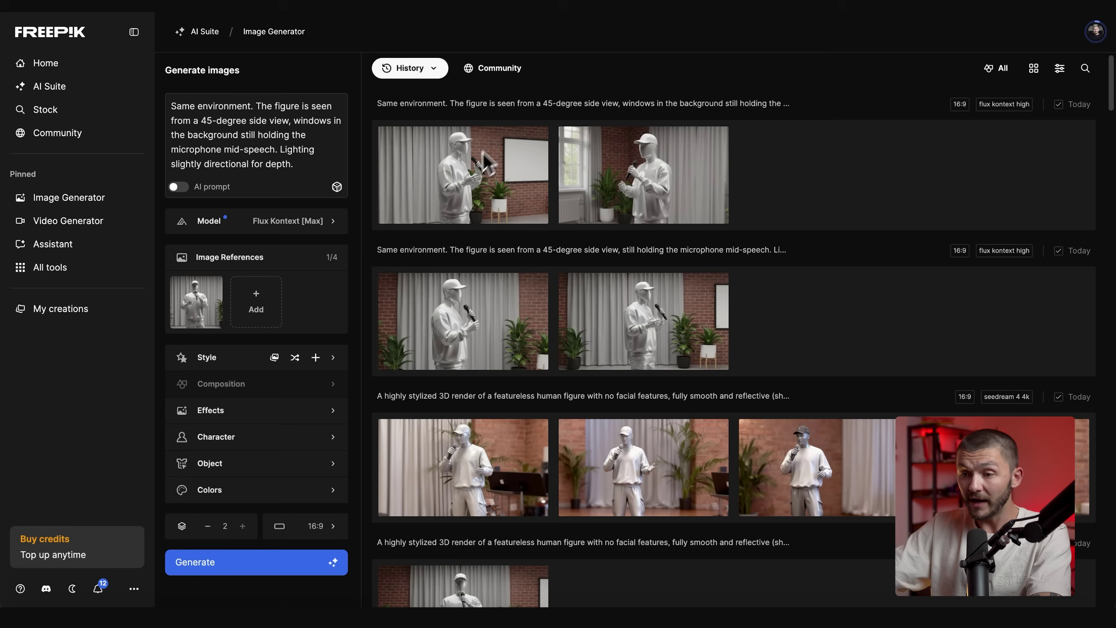
pyautogui.click(471, 175)
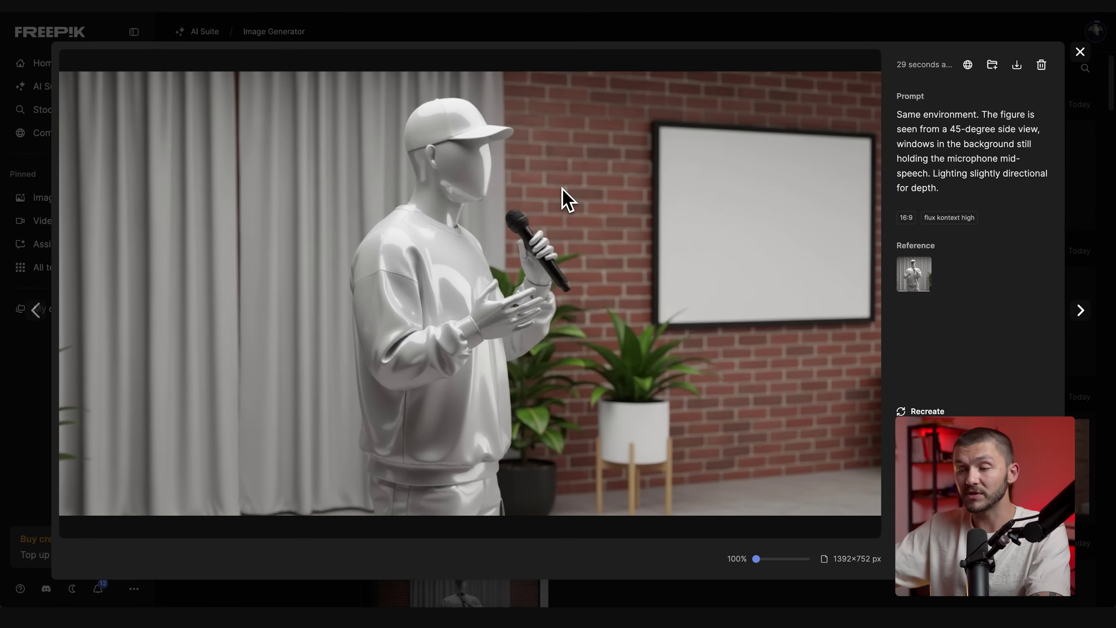
pyautogui.click(616, 36)
pyautogui.scroll(-1, 571, 220)
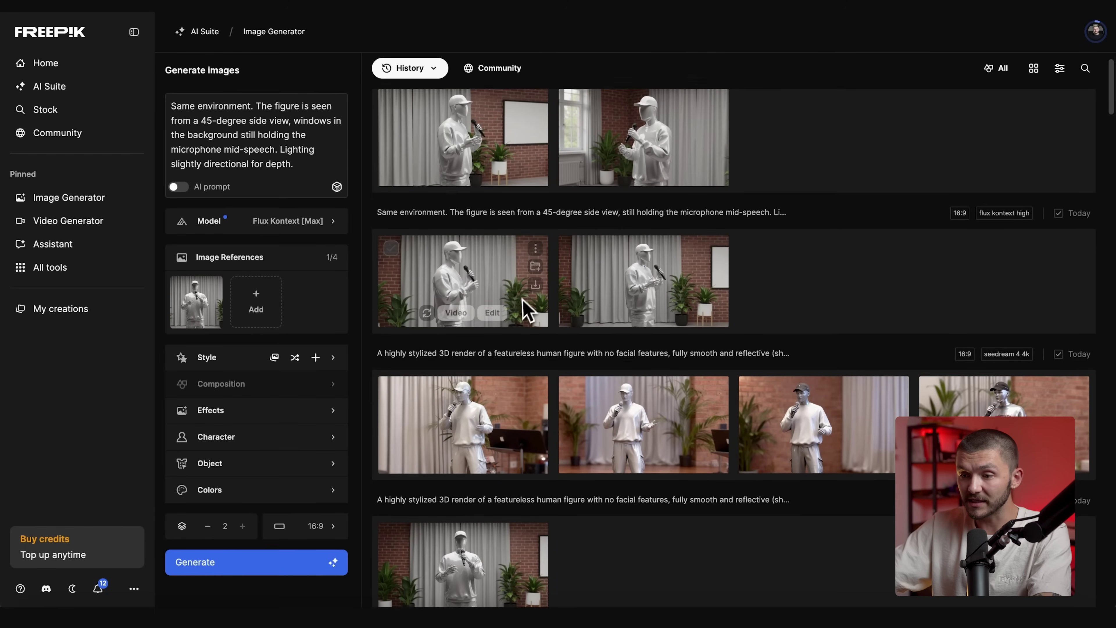
pyautogui.scroll(-2, 519, 521)
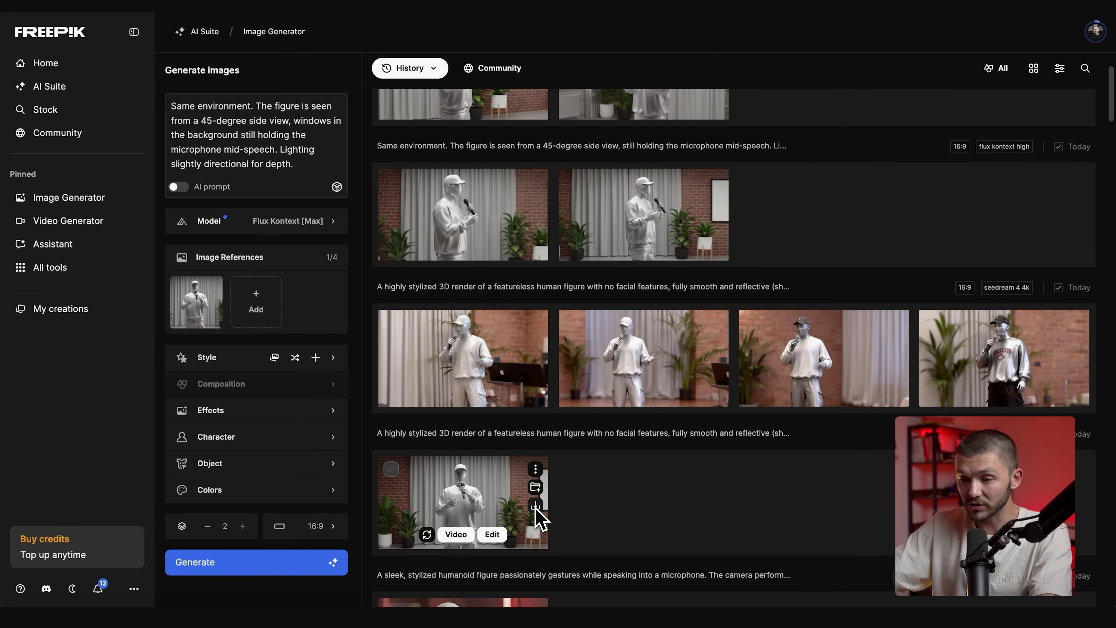
# Step: Download the side-view mannequin render as a PNG
pyautogui.click(535, 506)
pyautogui.scroll(3, 519, 499)
pyautogui.click(484, 185)
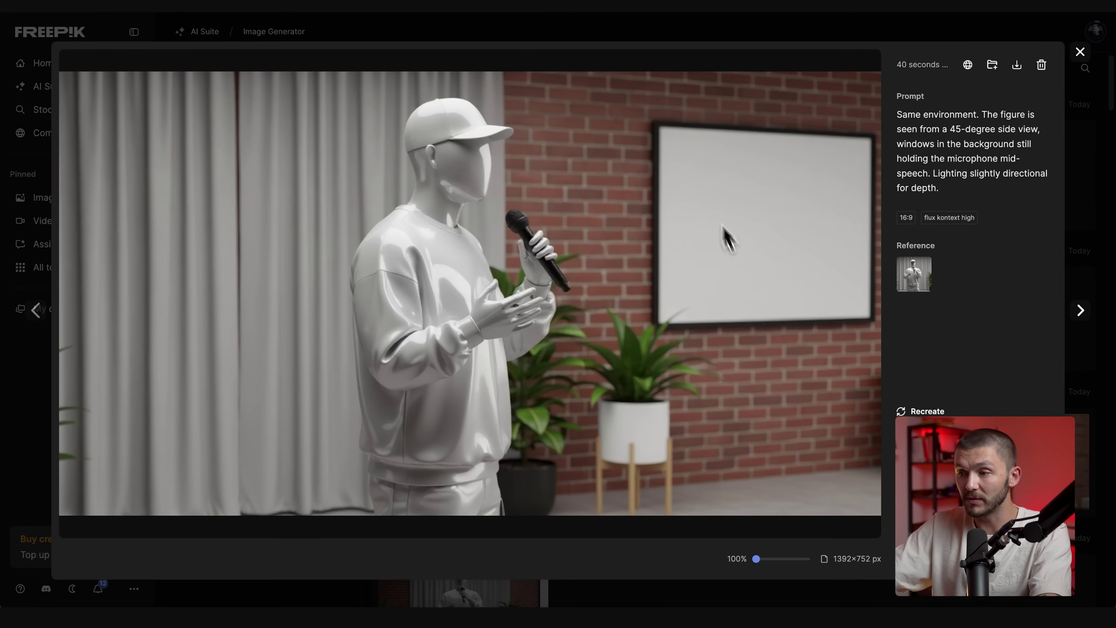
pyautogui.click(1017, 66)
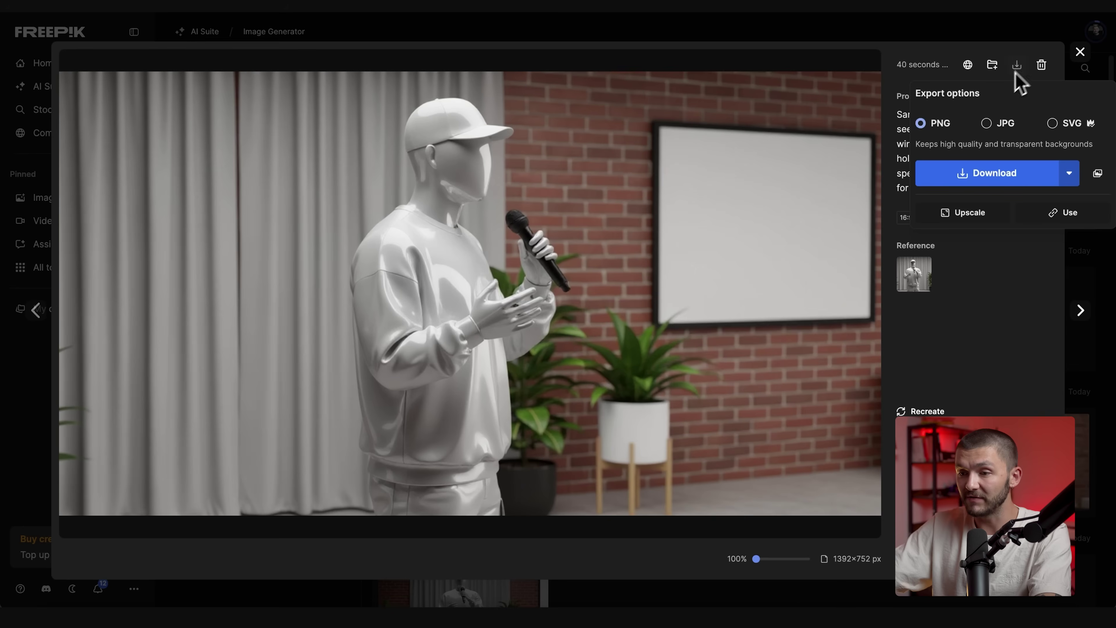
pyautogui.click(992, 180)
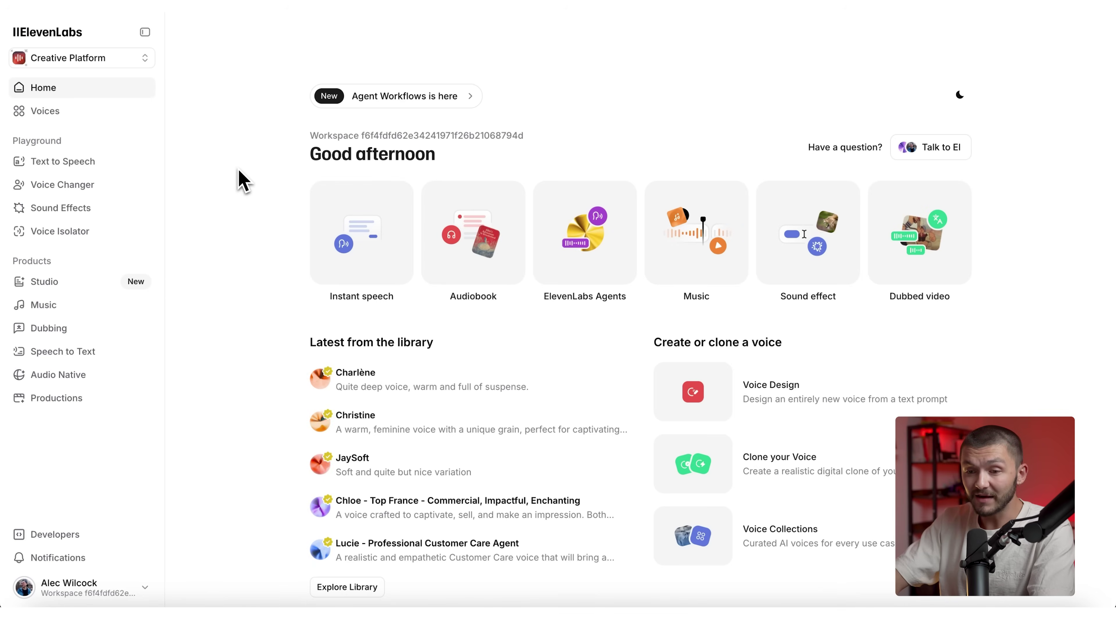
# Step: Create a blank Studio video project and upload the first mannequin clip
pyautogui.click(78, 284)
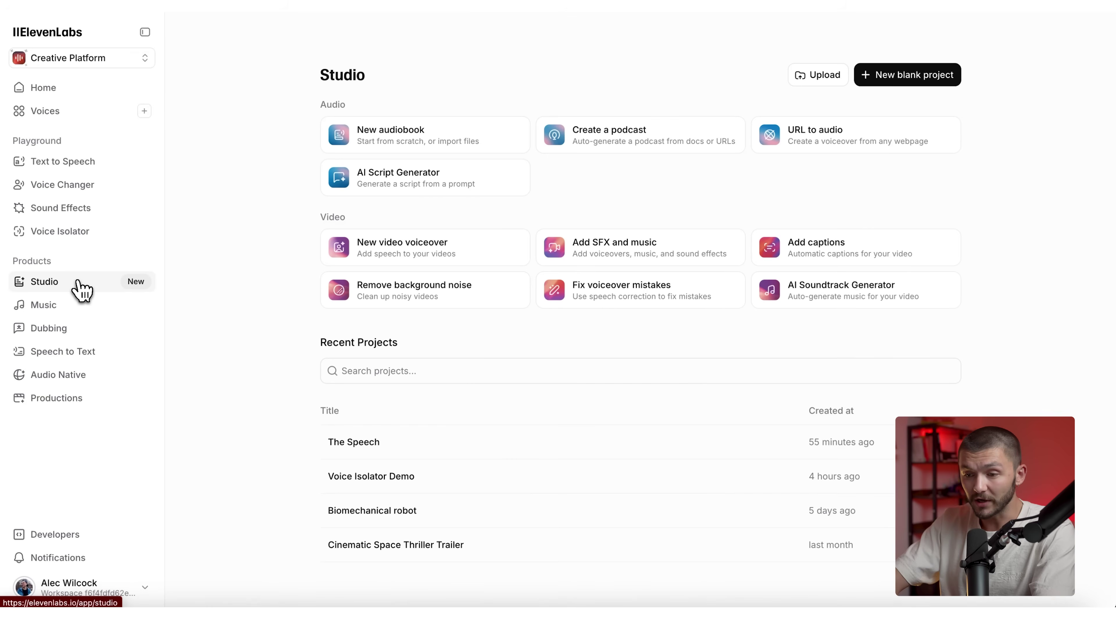
pyautogui.click(885, 82)
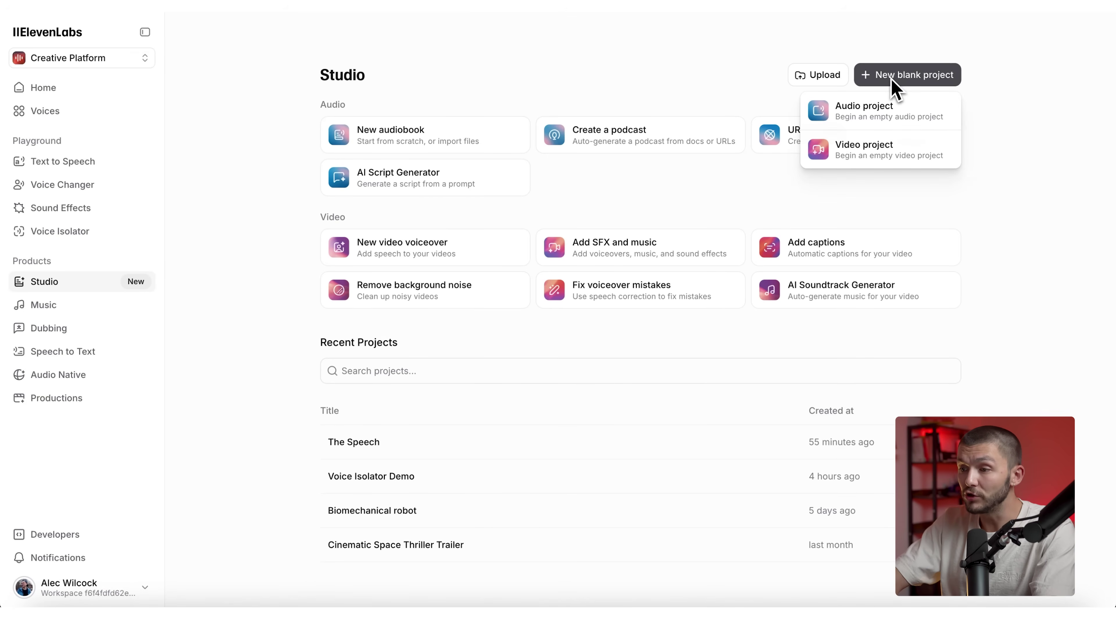
pyautogui.click(879, 151)
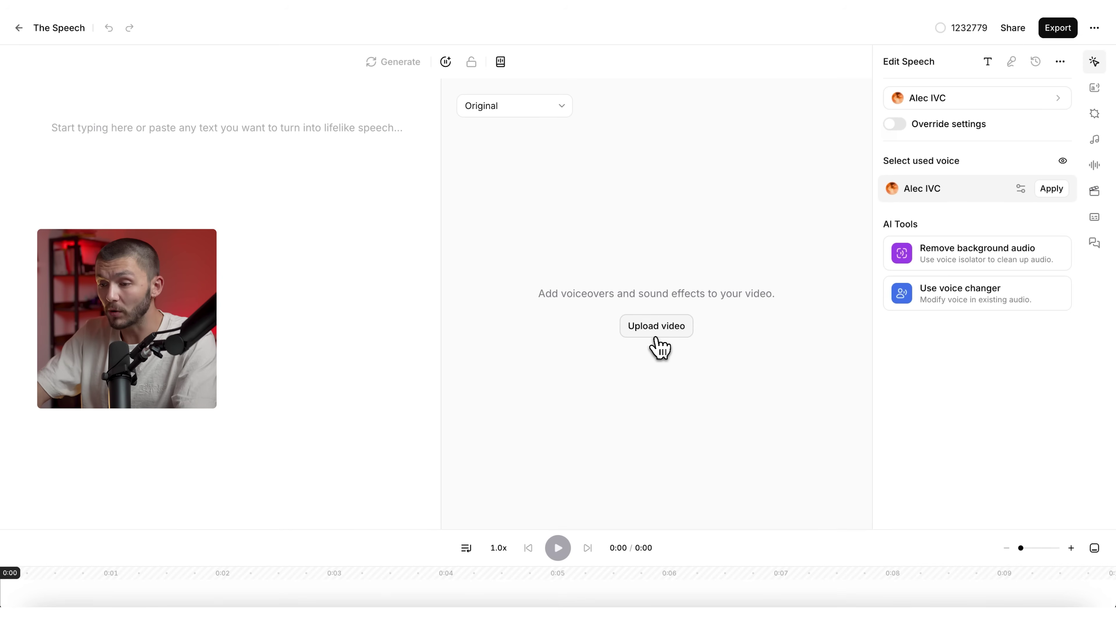
pyautogui.click(657, 328)
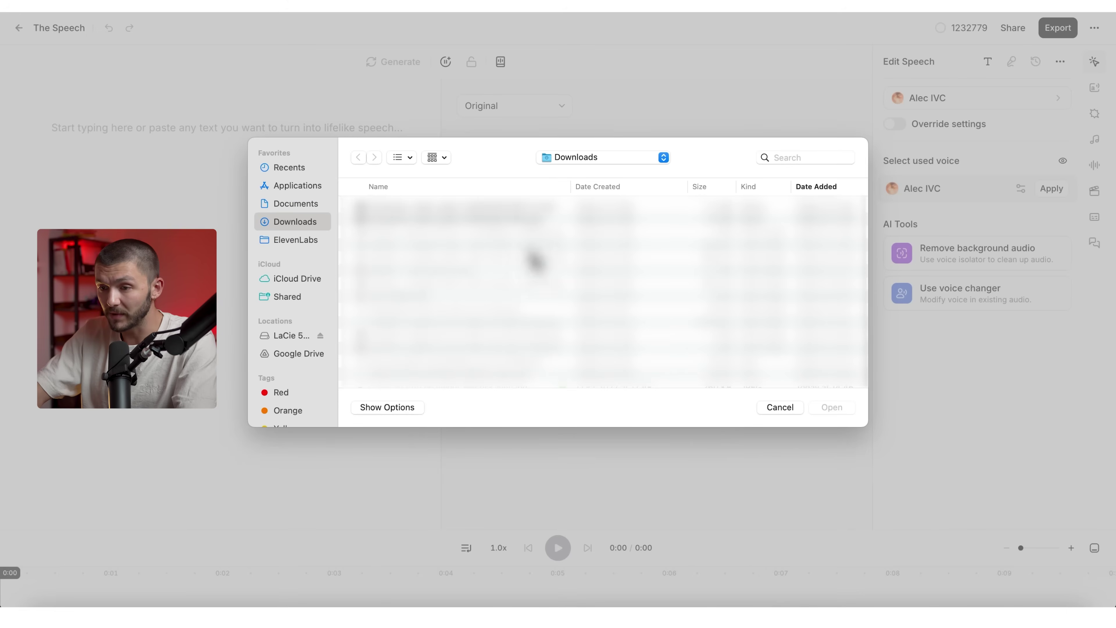
pyautogui.click(506, 218)
pyautogui.click(835, 407)
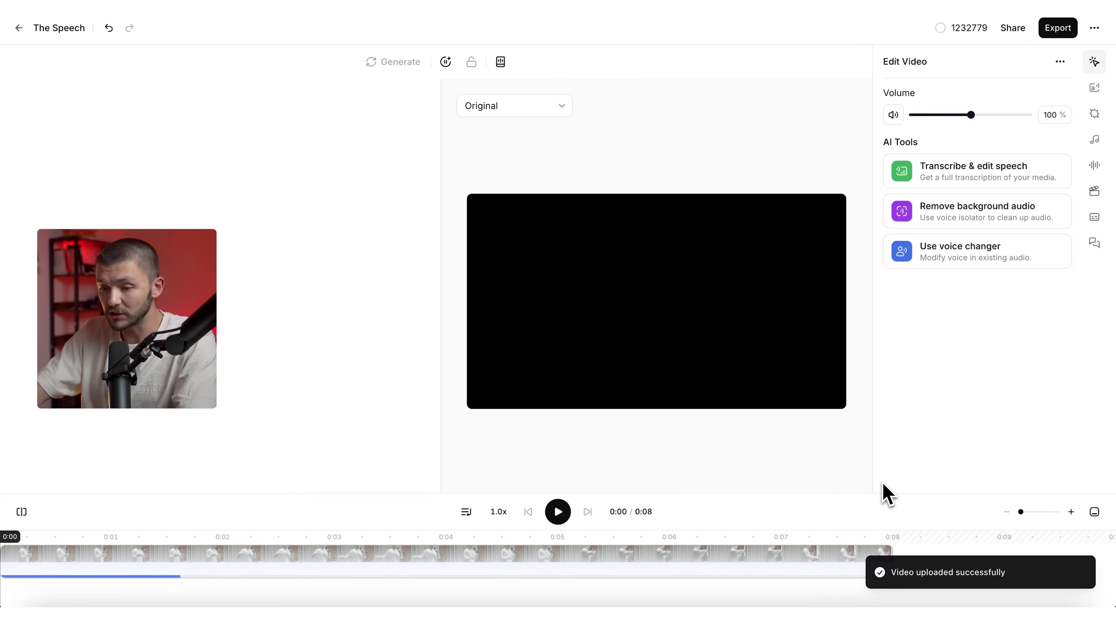
# Step: Upload the second mannequin clip onto the project timeline
pyautogui.click(1094, 194)
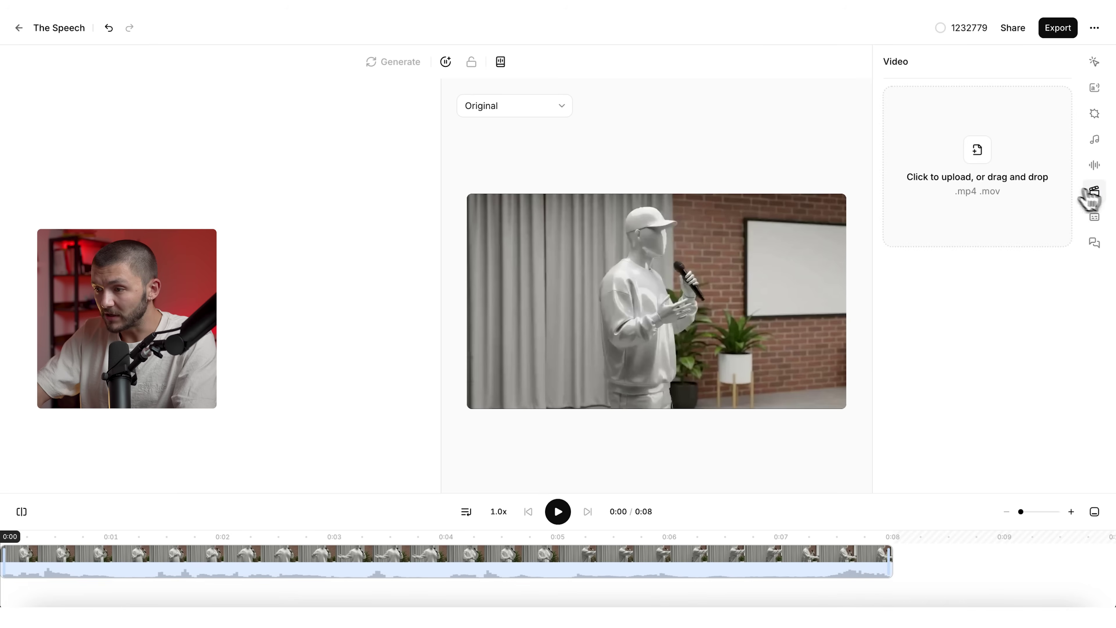
pyautogui.click(1011, 171)
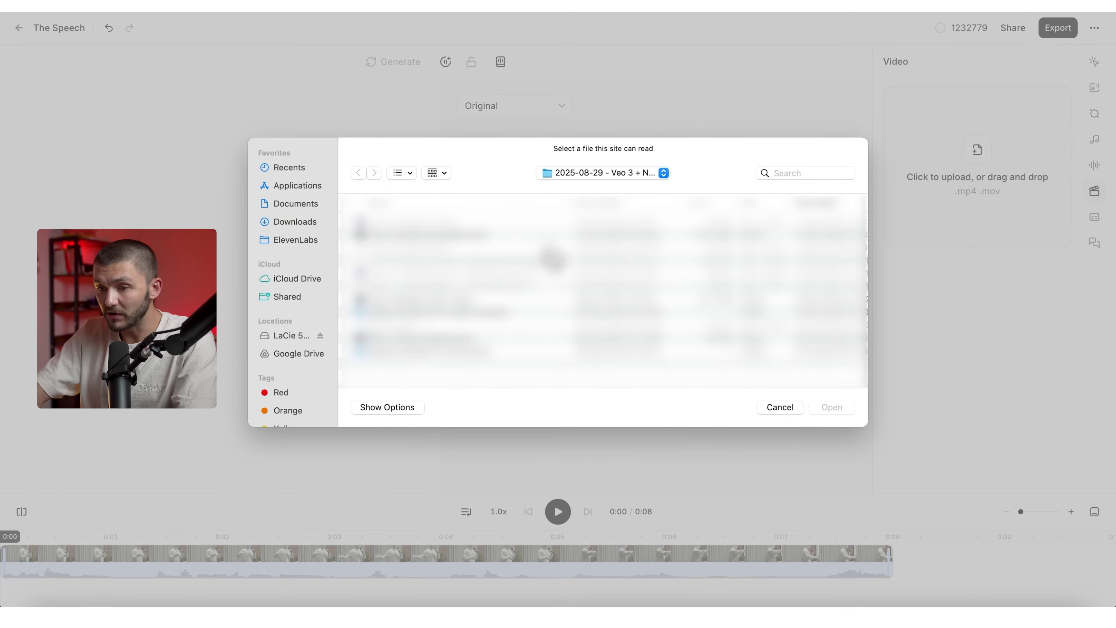
pyautogui.click(550, 222)
pyautogui.click(835, 408)
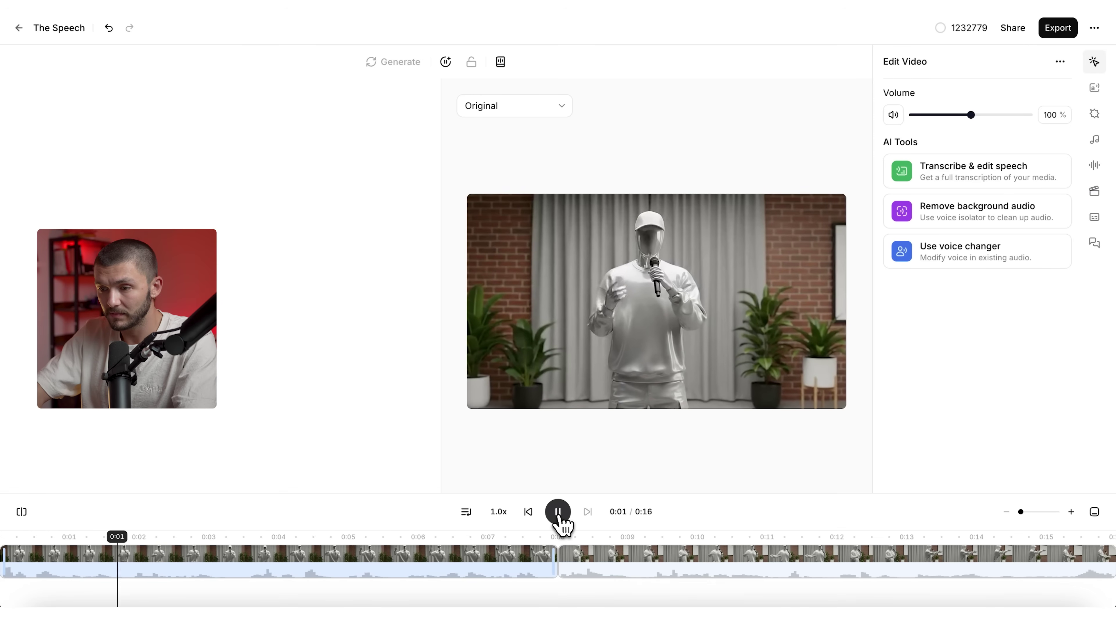
# Step: Stop the timeline preview and open the voice list for the 'As he began his speech' narration
pyautogui.click(559, 516)
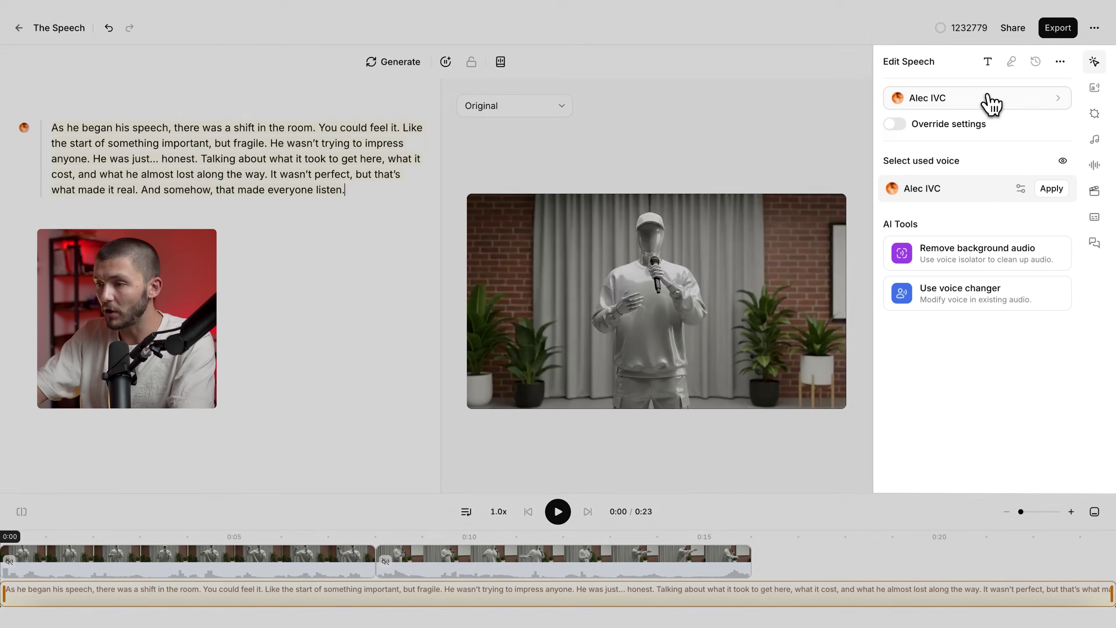
pyautogui.click(989, 99)
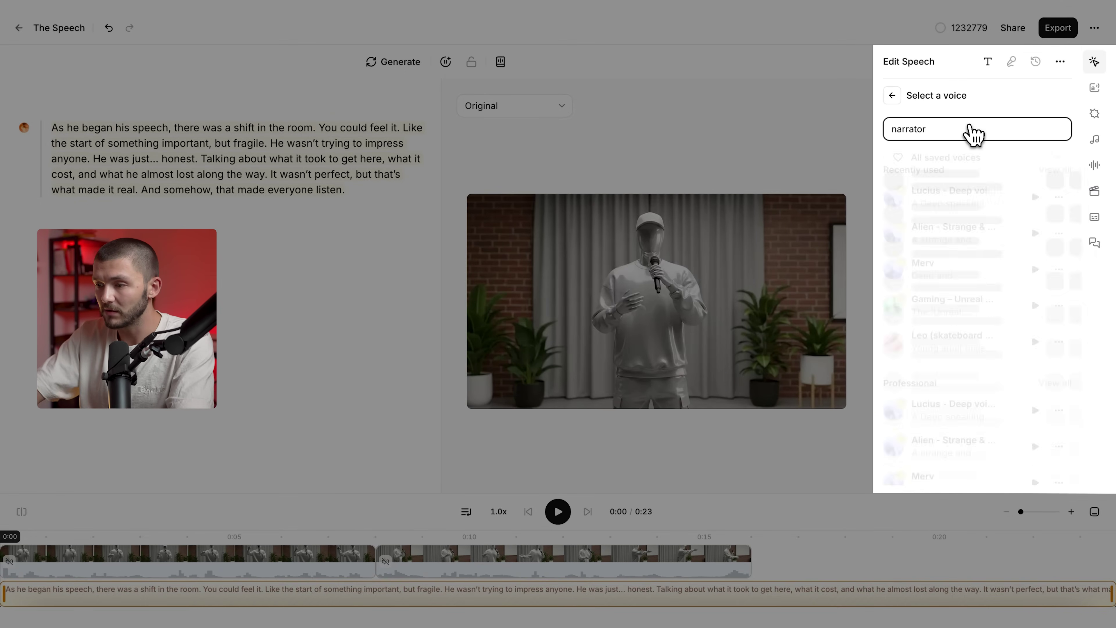
# Step: Preview Marton – Deep & Articulate Narrator and add it to My Voices as the speech voice
pyautogui.scroll(-3, 985, 273)
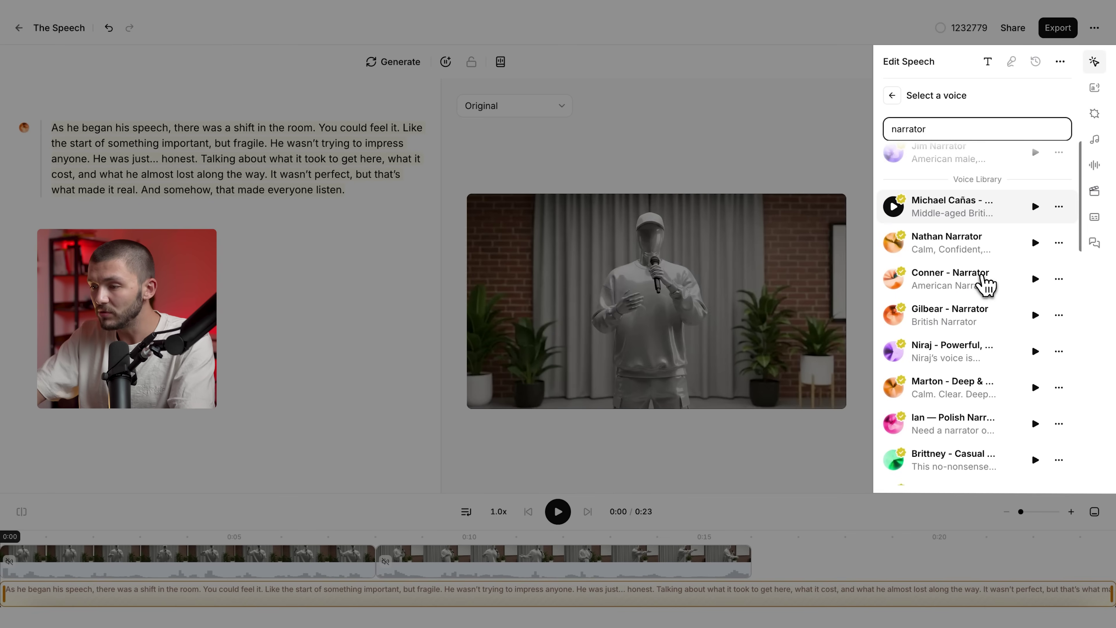
pyautogui.scroll(-2, 987, 317)
pyautogui.scroll(1, 980, 338)
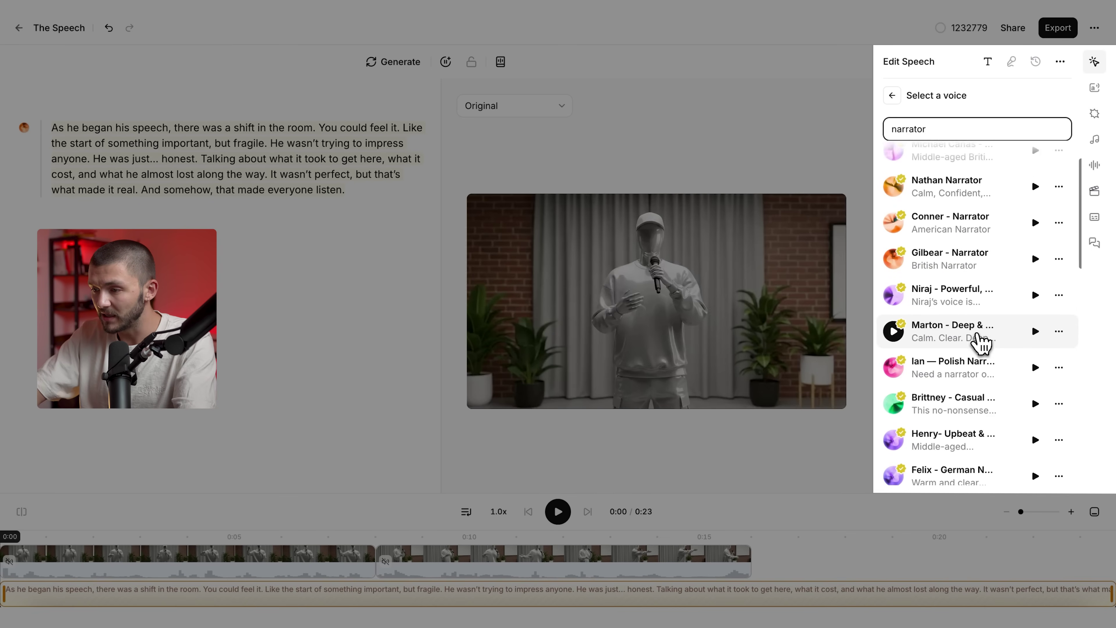
pyautogui.click(895, 348)
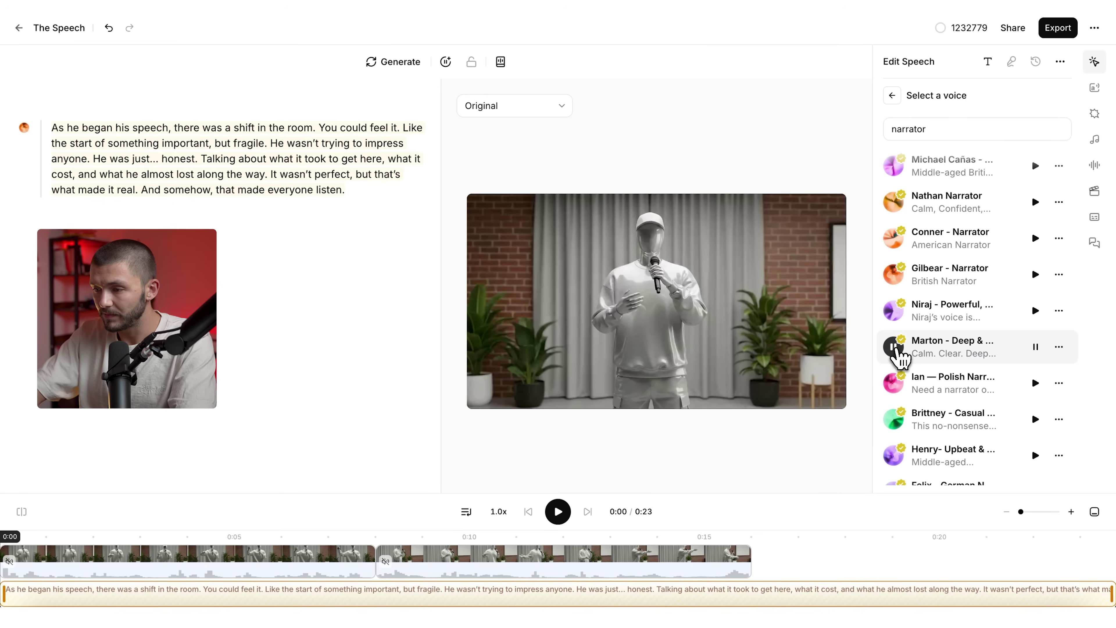
pyautogui.click(896, 350)
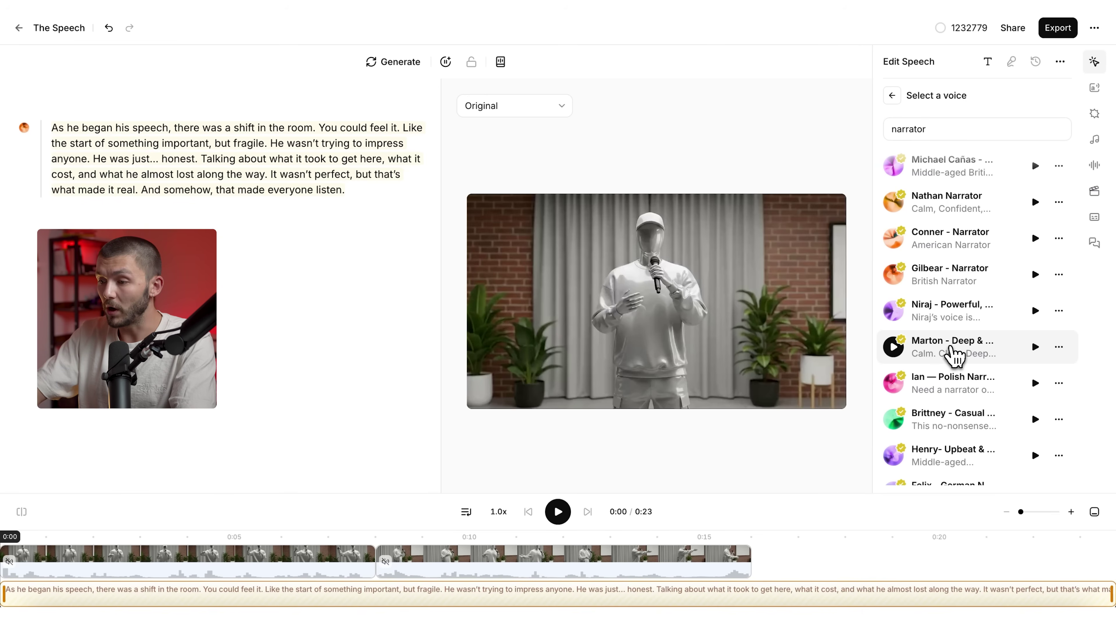
pyautogui.click(954, 354)
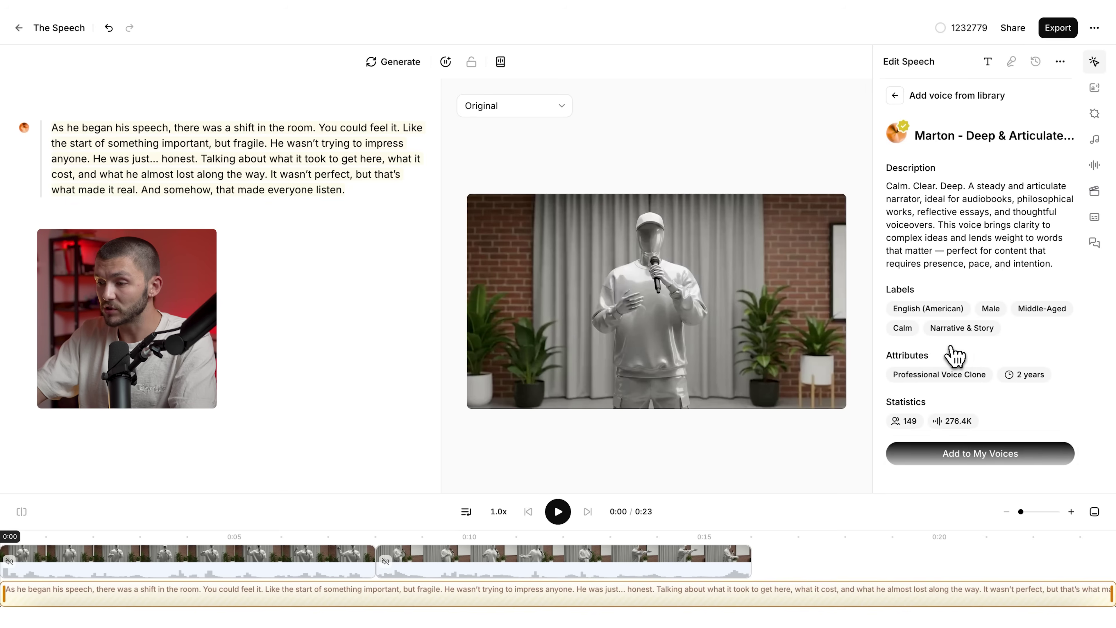
pyautogui.click(976, 457)
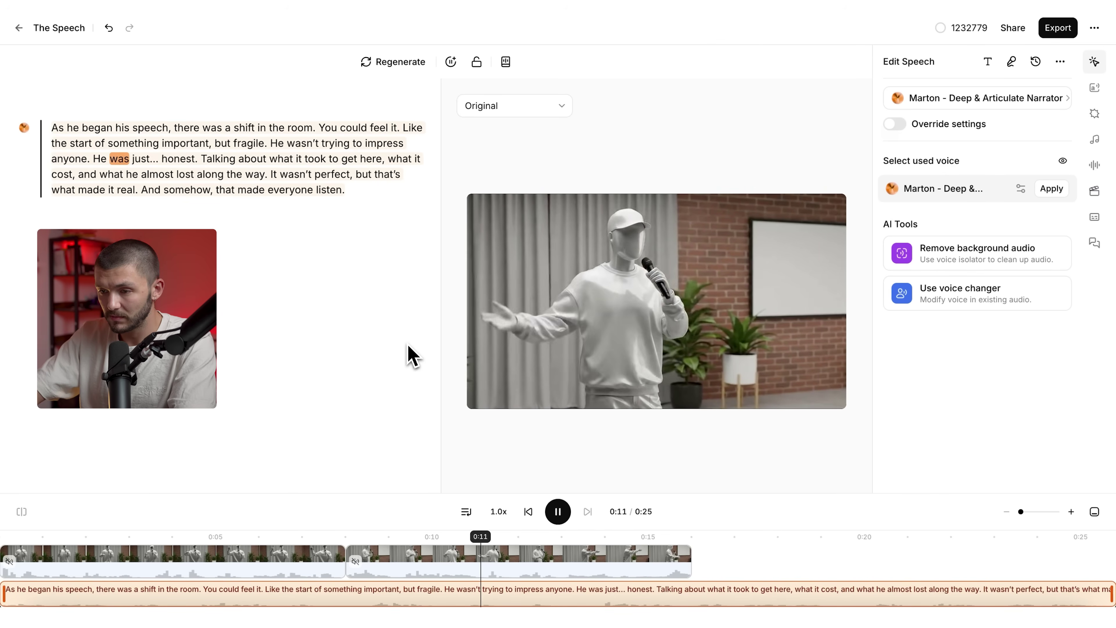
# Step: Trim the first mannequin clip to end at 0:04 and butt the second clip against it
pyautogui.click(558, 511)
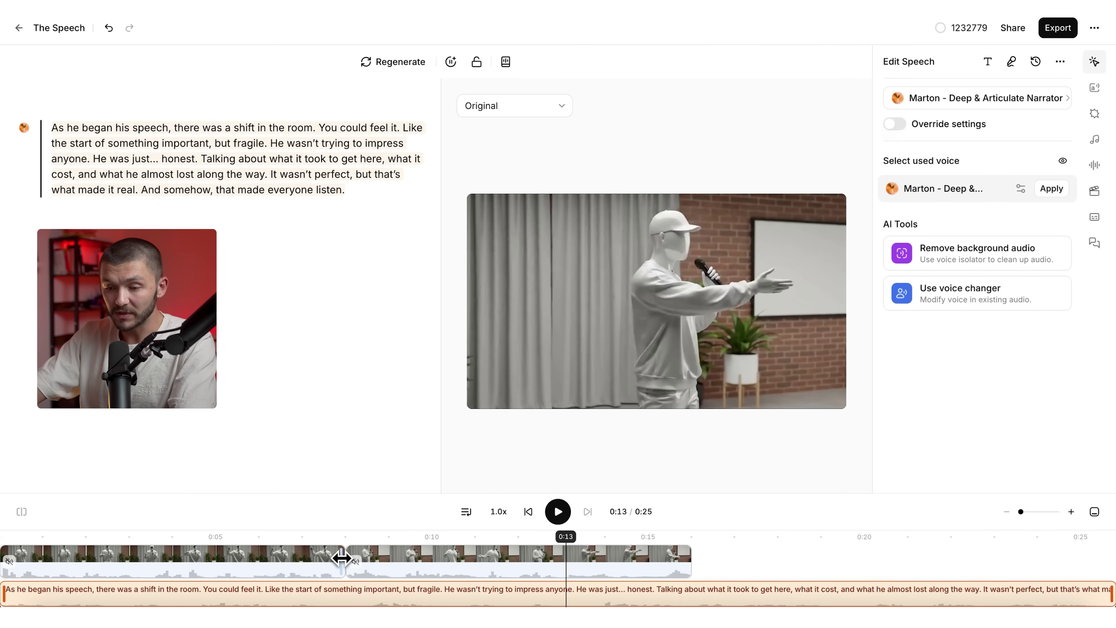
pyautogui.moveTo(341, 557); pyautogui.dragTo(200, 558)
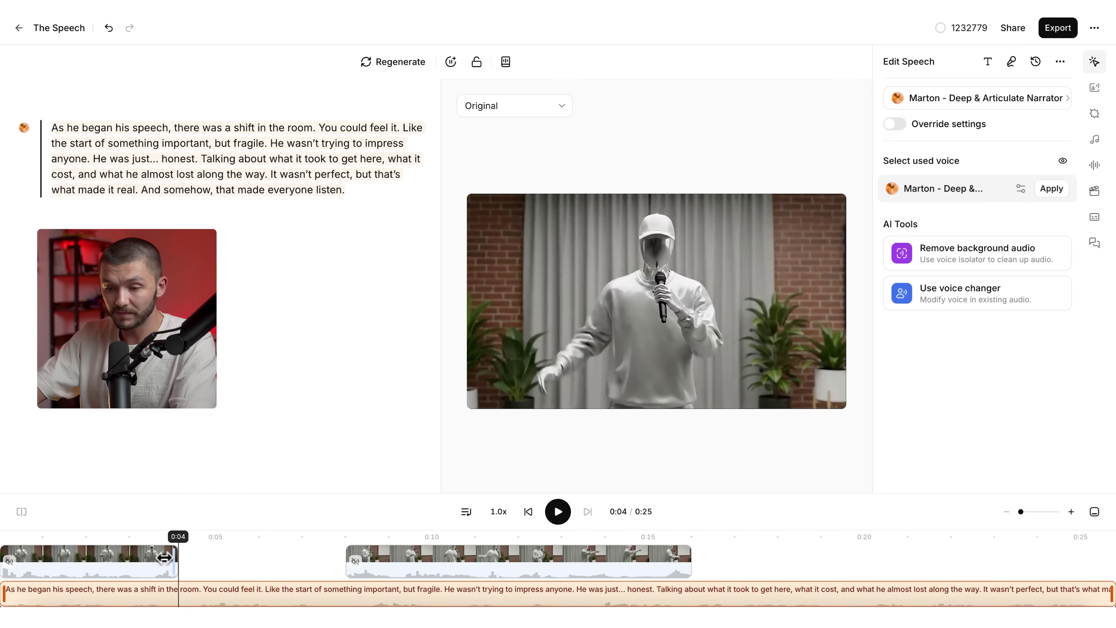
pyautogui.moveTo(448, 570); pyautogui.dragTo(216, 551)
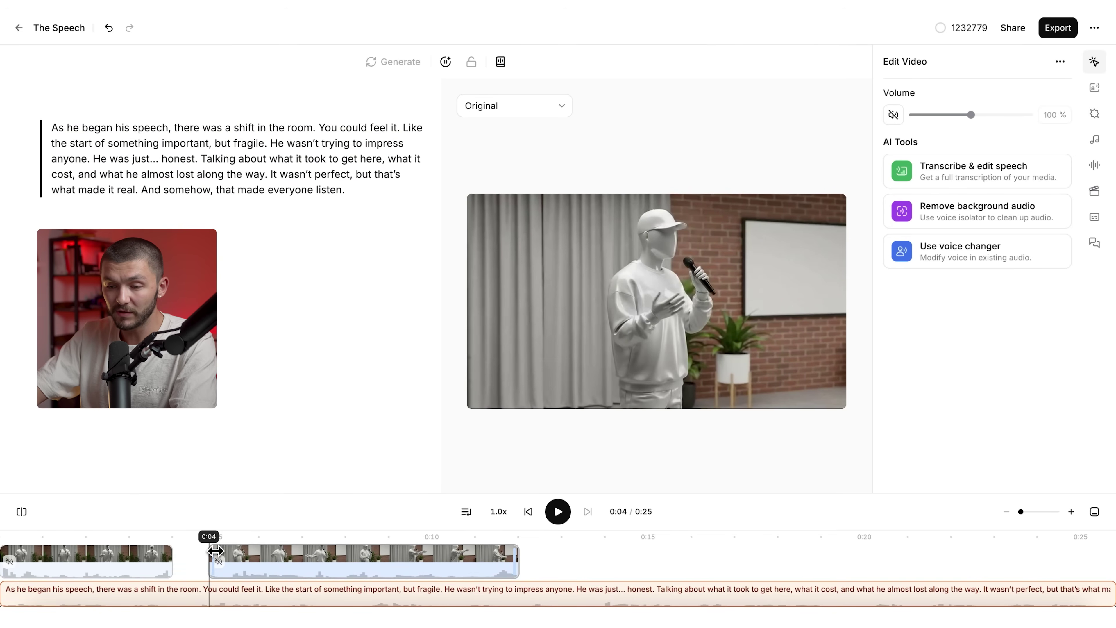
pyautogui.moveTo(290, 559); pyautogui.dragTo(244, 558)
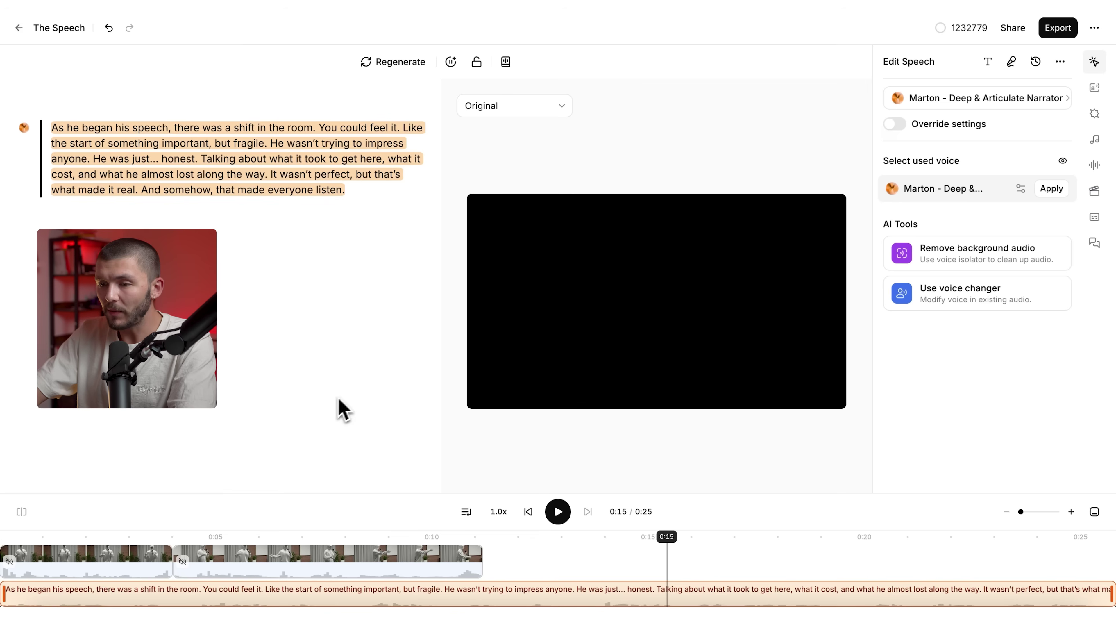
# Step: Change the speech voice to Jim Narrator and bring up the Music generator
pyautogui.click(938, 99)
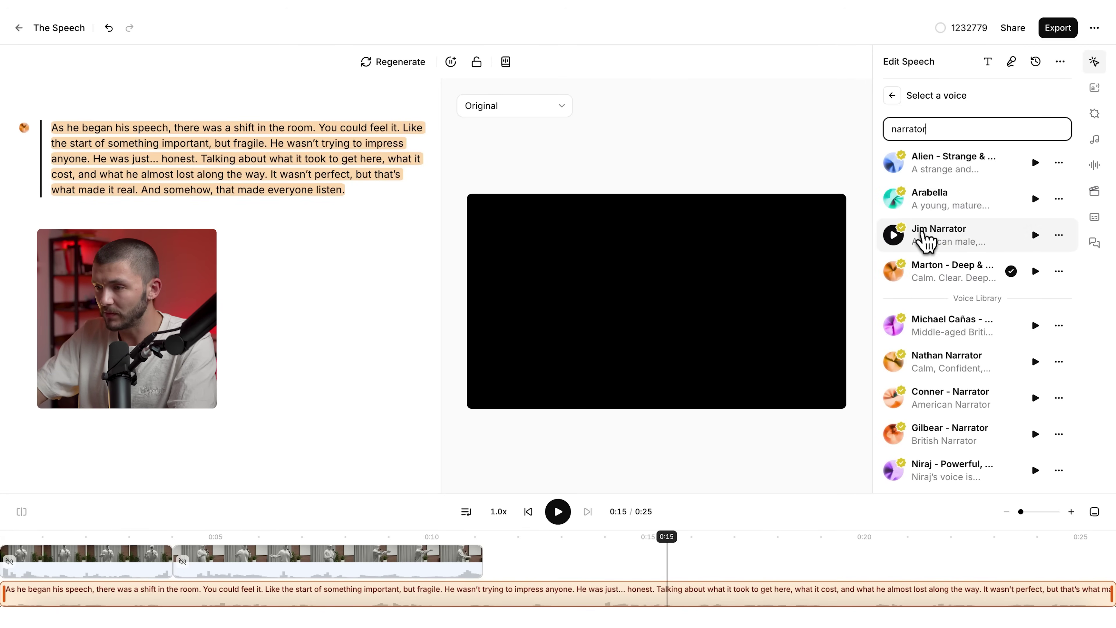
pyautogui.click(936, 240)
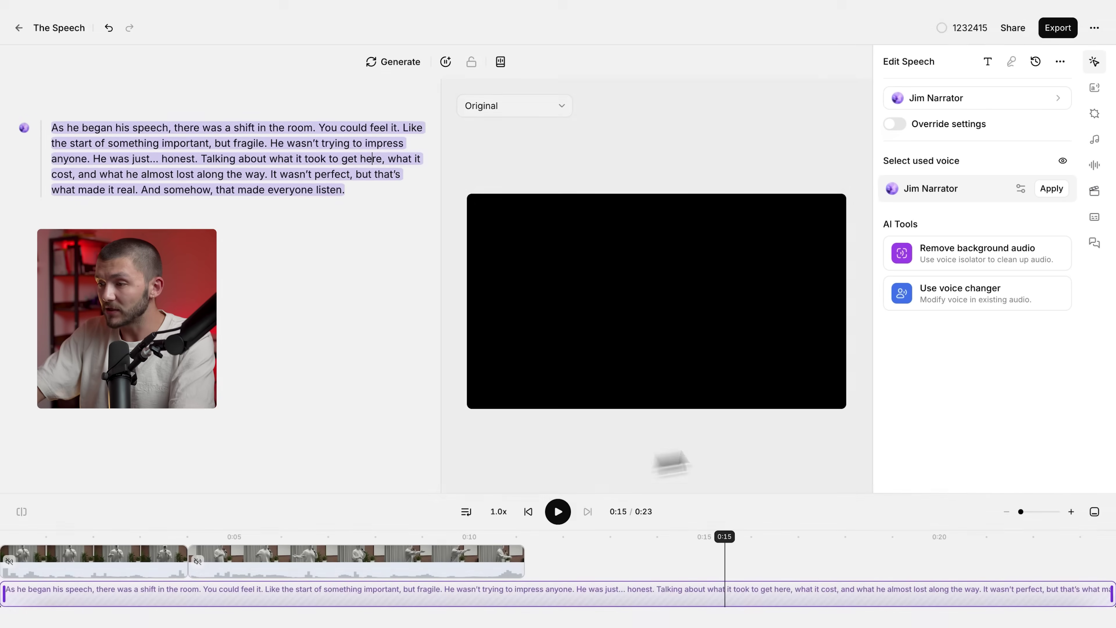
pyautogui.click(1098, 145)
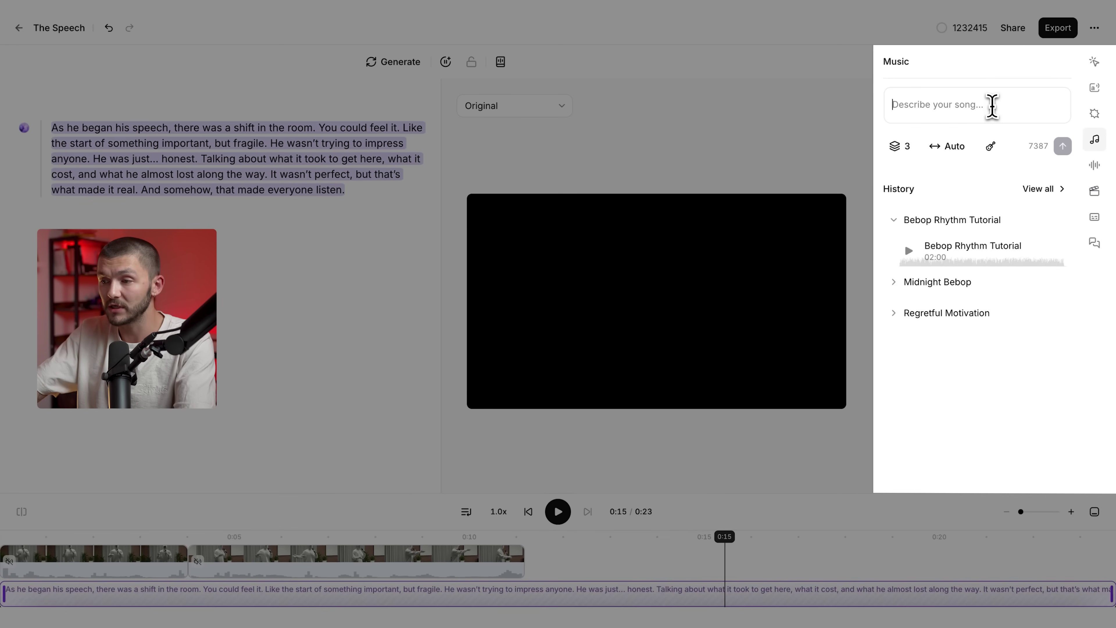
# Step: Generate 2 instrumental 30s variants from the prompt 'ominous documentary music'
pyautogui.write('ominous documentary music')
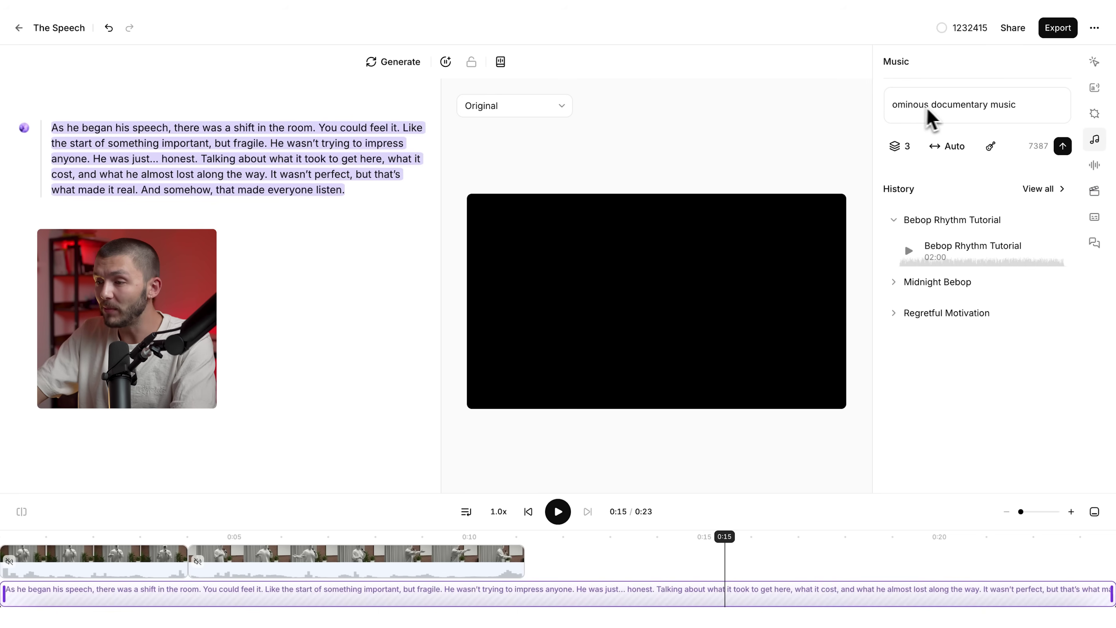
pyautogui.click(900, 151)
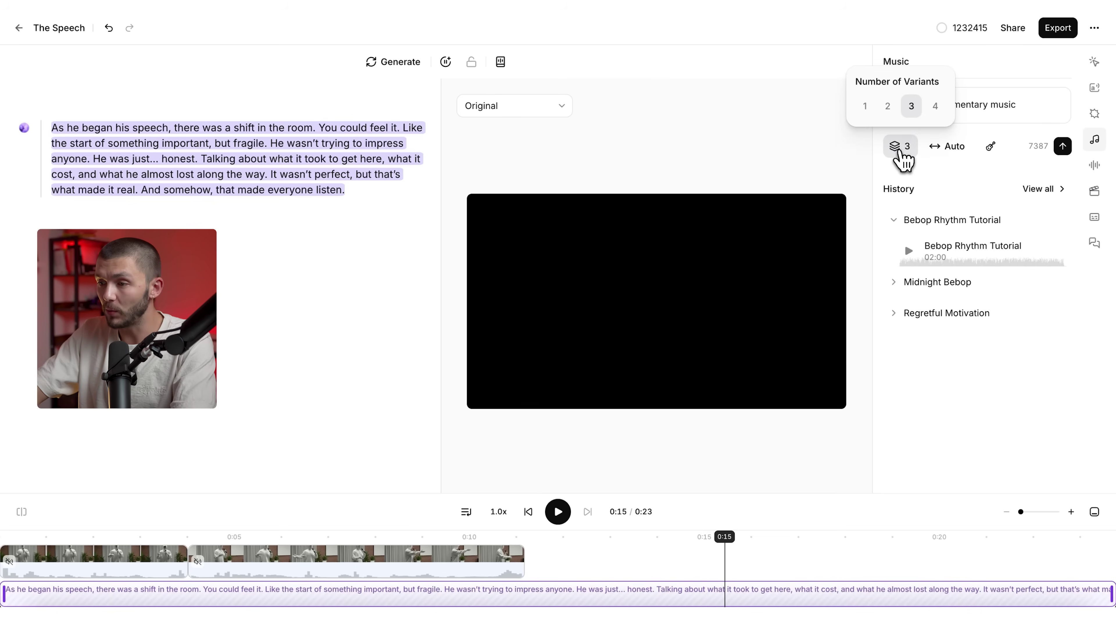
pyautogui.click(888, 107)
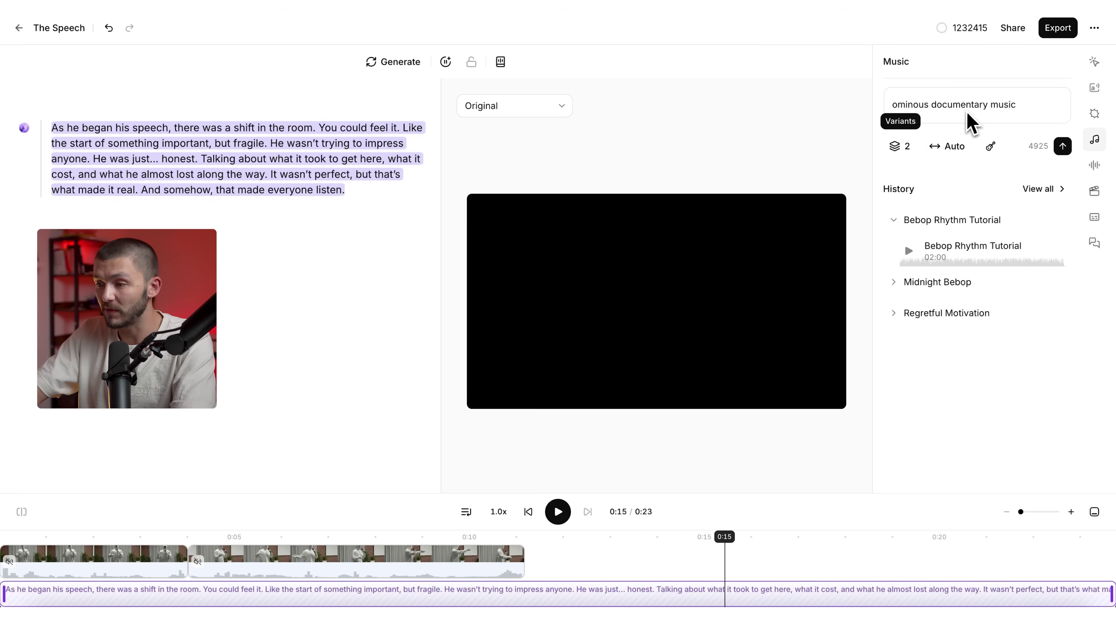
pyautogui.click(987, 149)
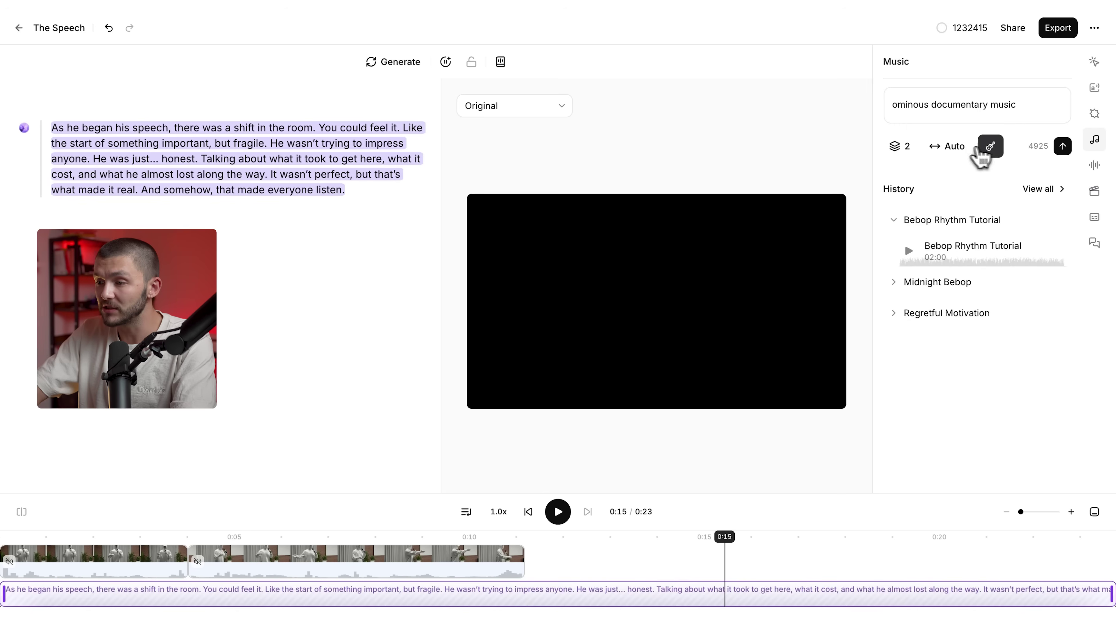
pyautogui.click(958, 150)
pyautogui.click(904, 107)
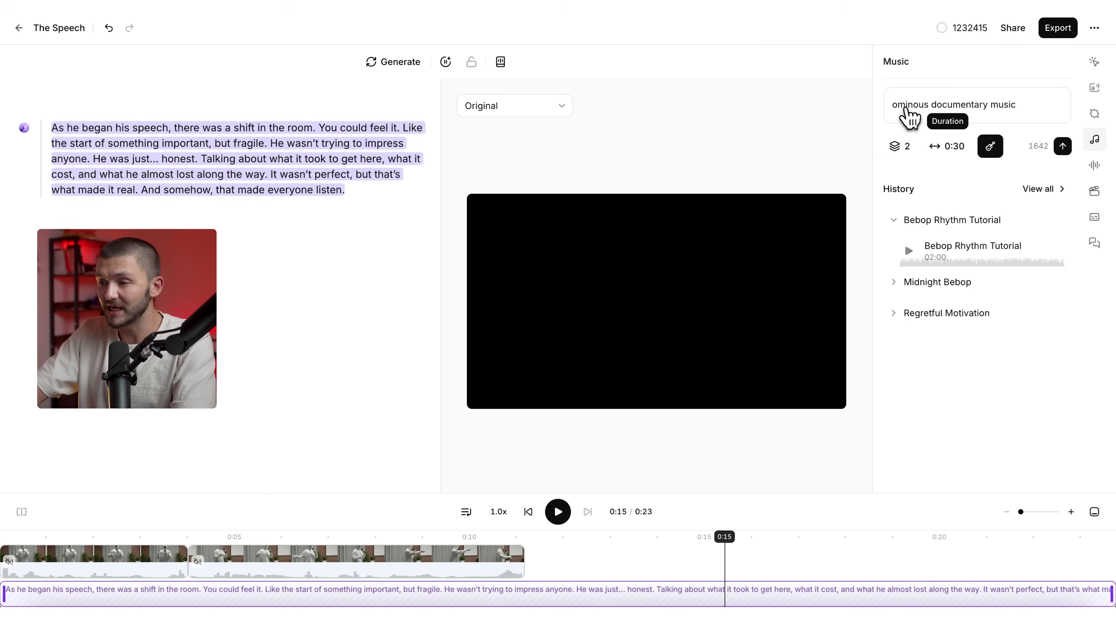
pyautogui.click(1063, 146)
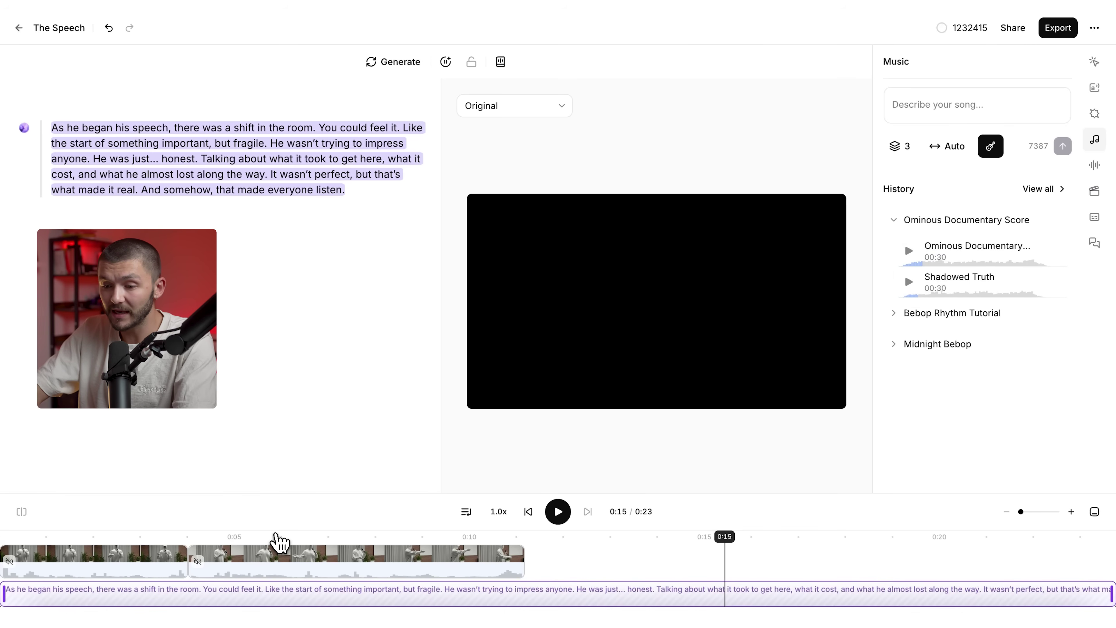
# Step: Add Shadowed Truth to the timeline, trim both ends, and start it at 0:00
pyautogui.moveTo(274, 542); pyautogui.dragTo(8, 546)
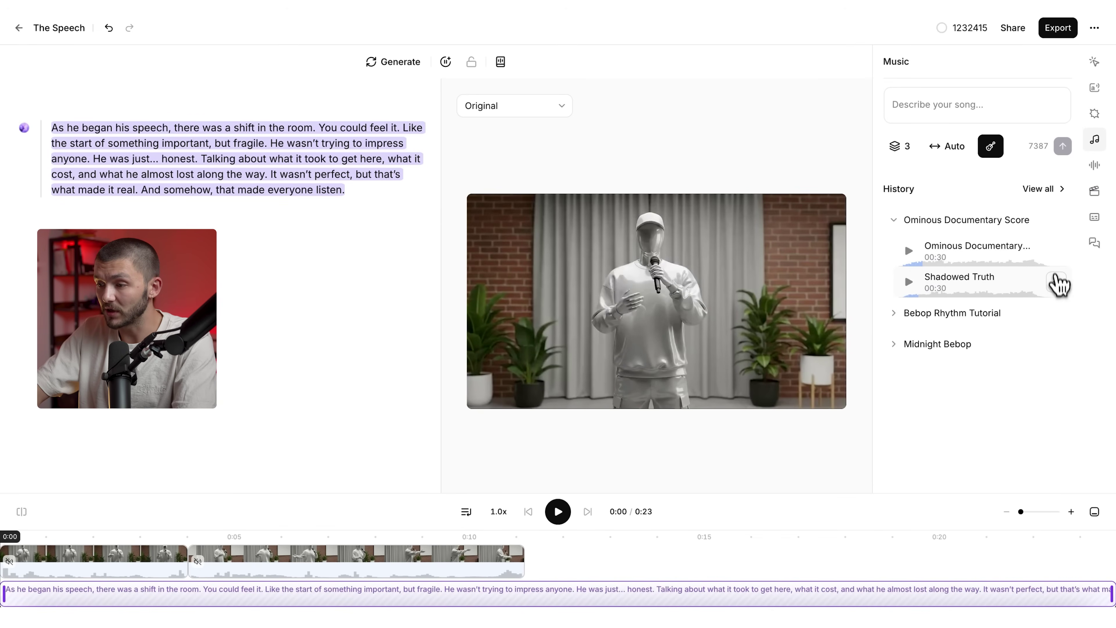
pyautogui.click(1056, 283)
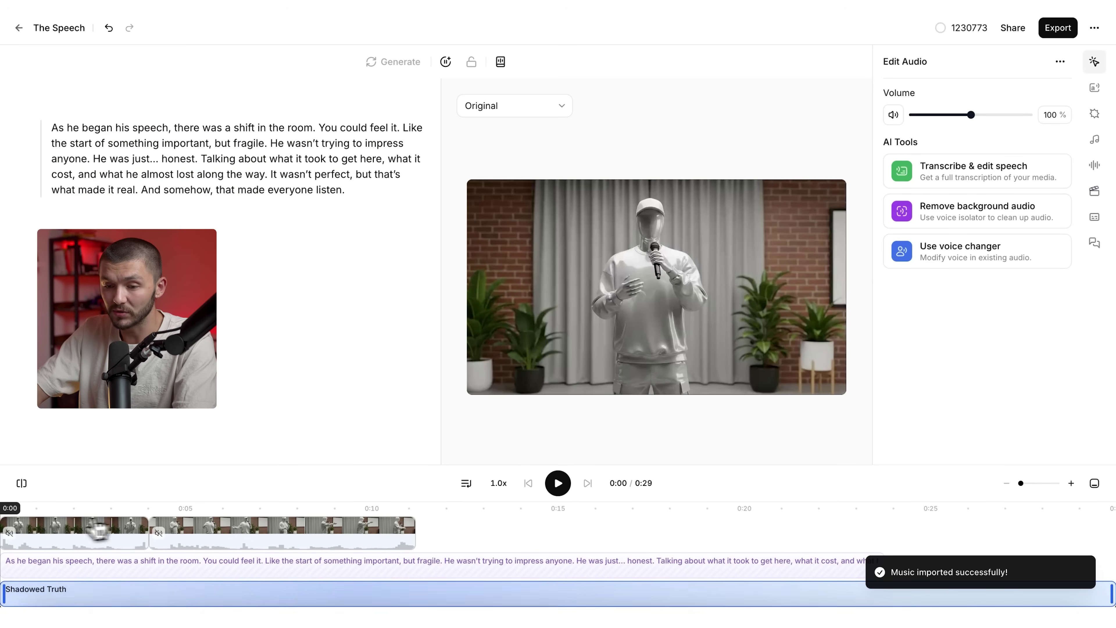
pyautogui.moveTo(1108, 596); pyautogui.dragTo(655, 587)
pyautogui.click(6, 590)
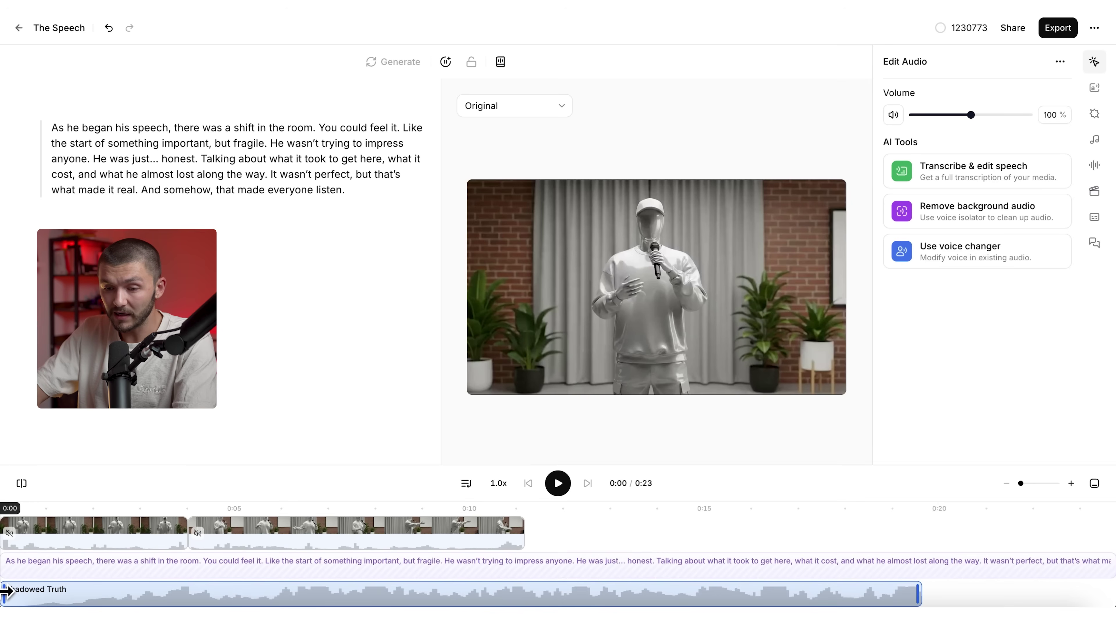
pyautogui.moveTo(7, 591); pyautogui.dragTo(71, 583)
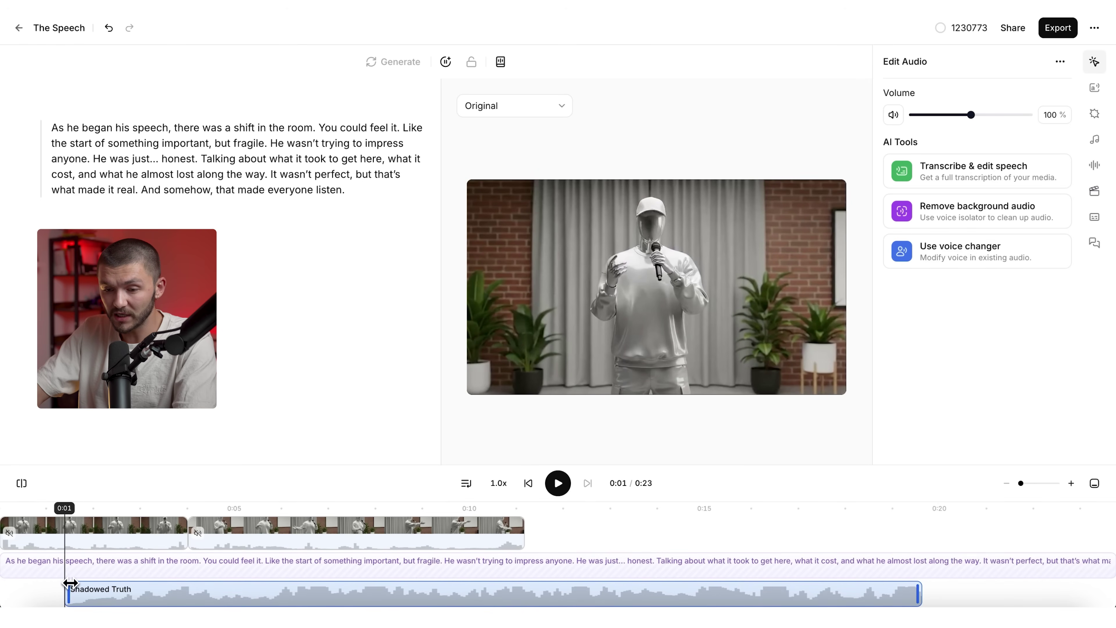
pyautogui.moveTo(202, 594); pyautogui.dragTo(125, 597)
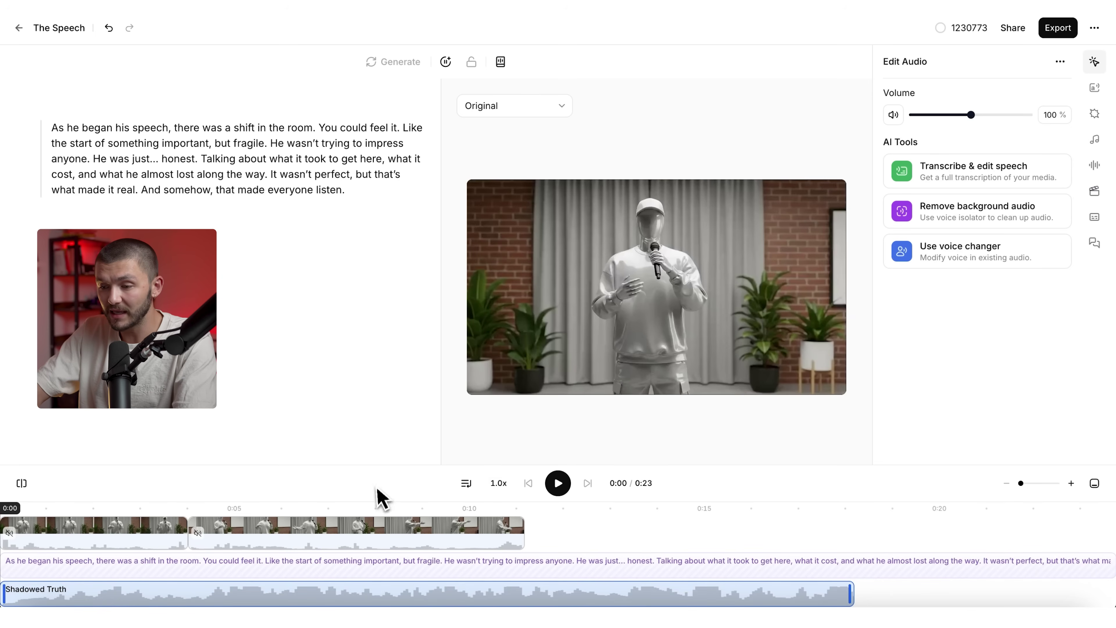
# Step: Set the Shadowed Truth music volume to 32% and replay the project from 0:00
pyautogui.click(557, 484)
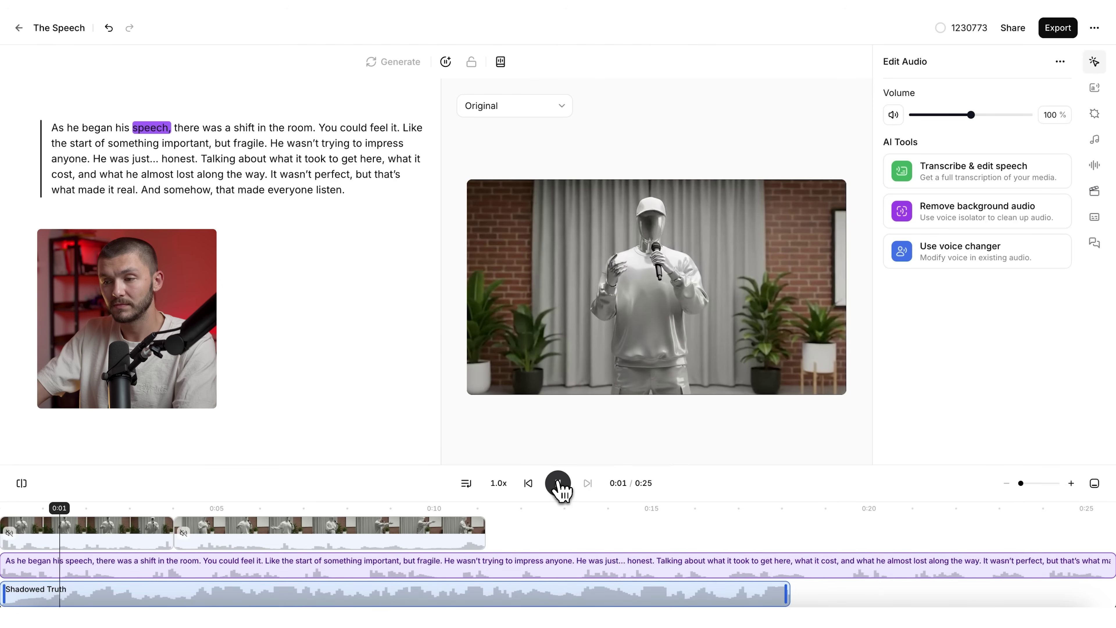
pyautogui.click(558, 483)
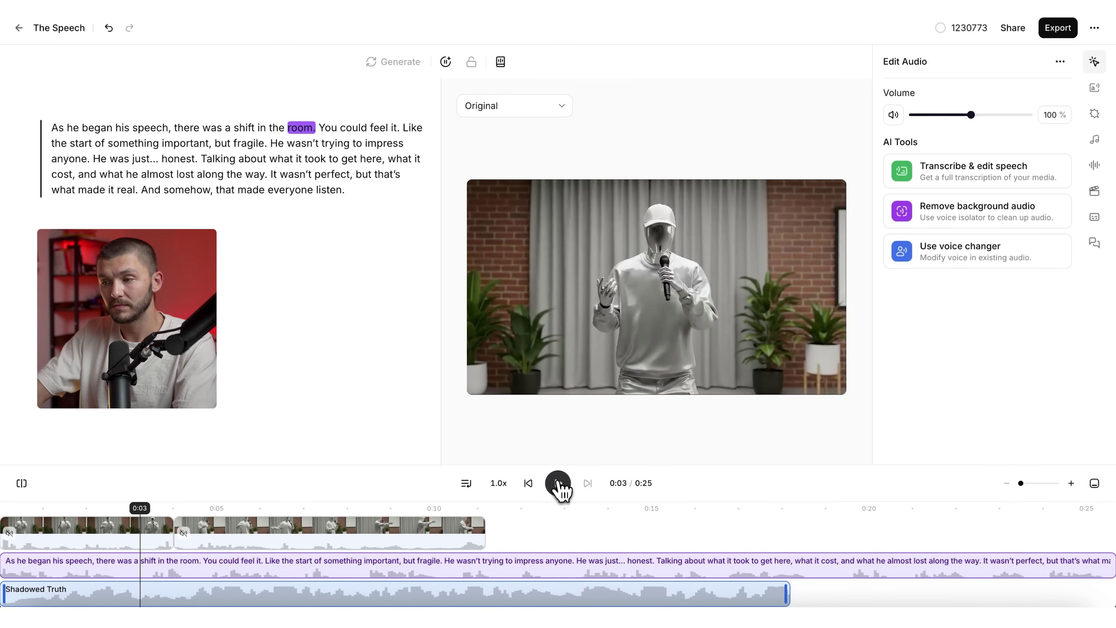
pyautogui.click(222, 591)
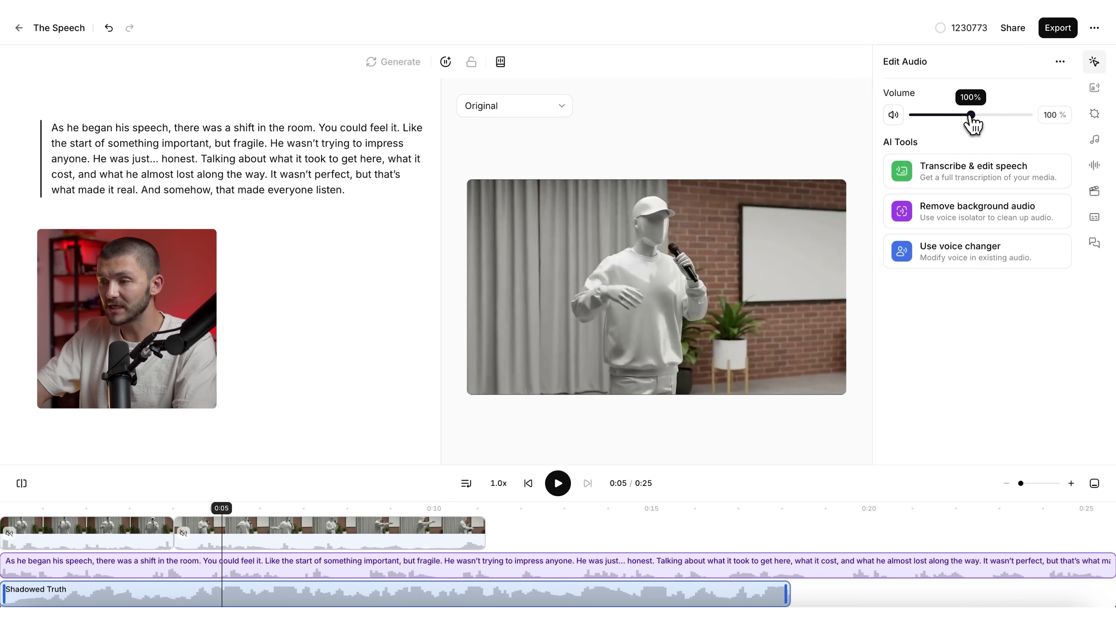
pyautogui.moveTo(972, 117); pyautogui.dragTo(954, 116)
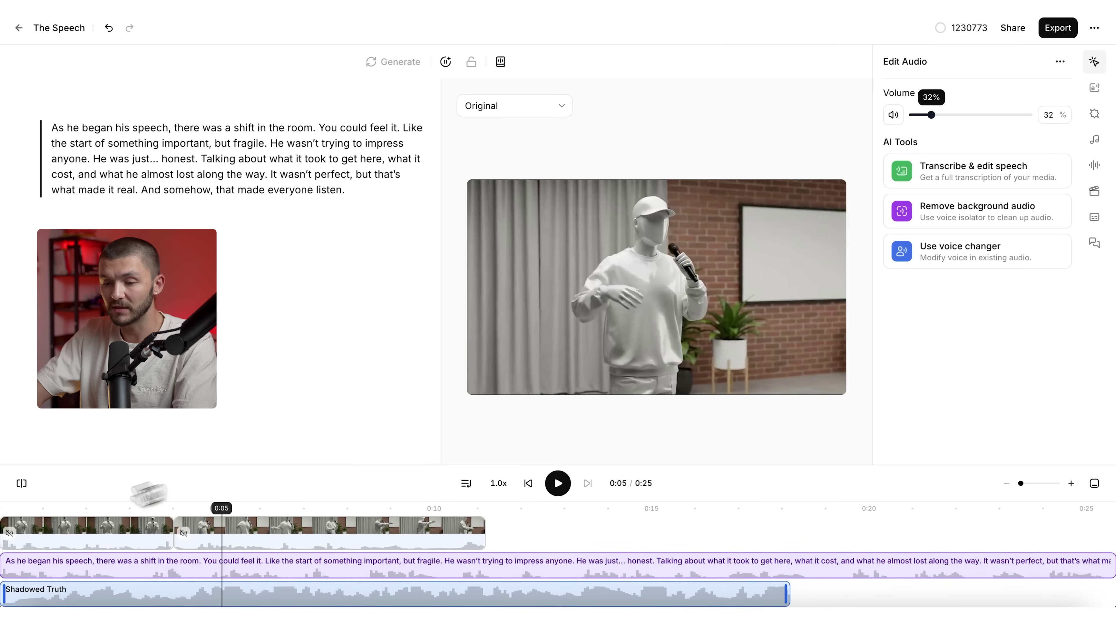
pyautogui.click(7, 509)
pyautogui.click(559, 483)
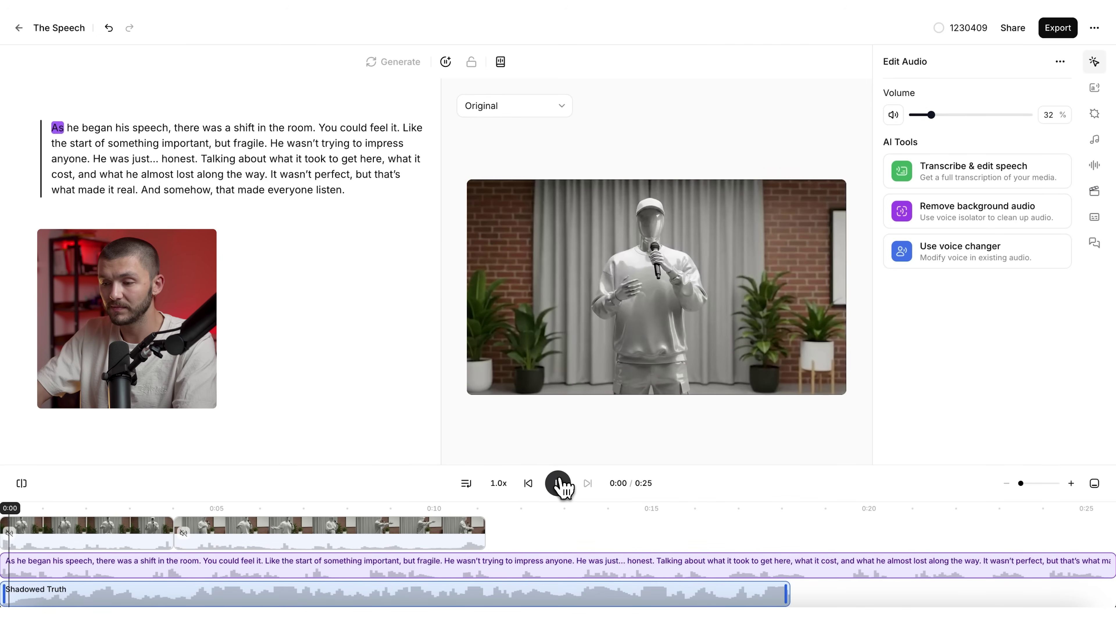